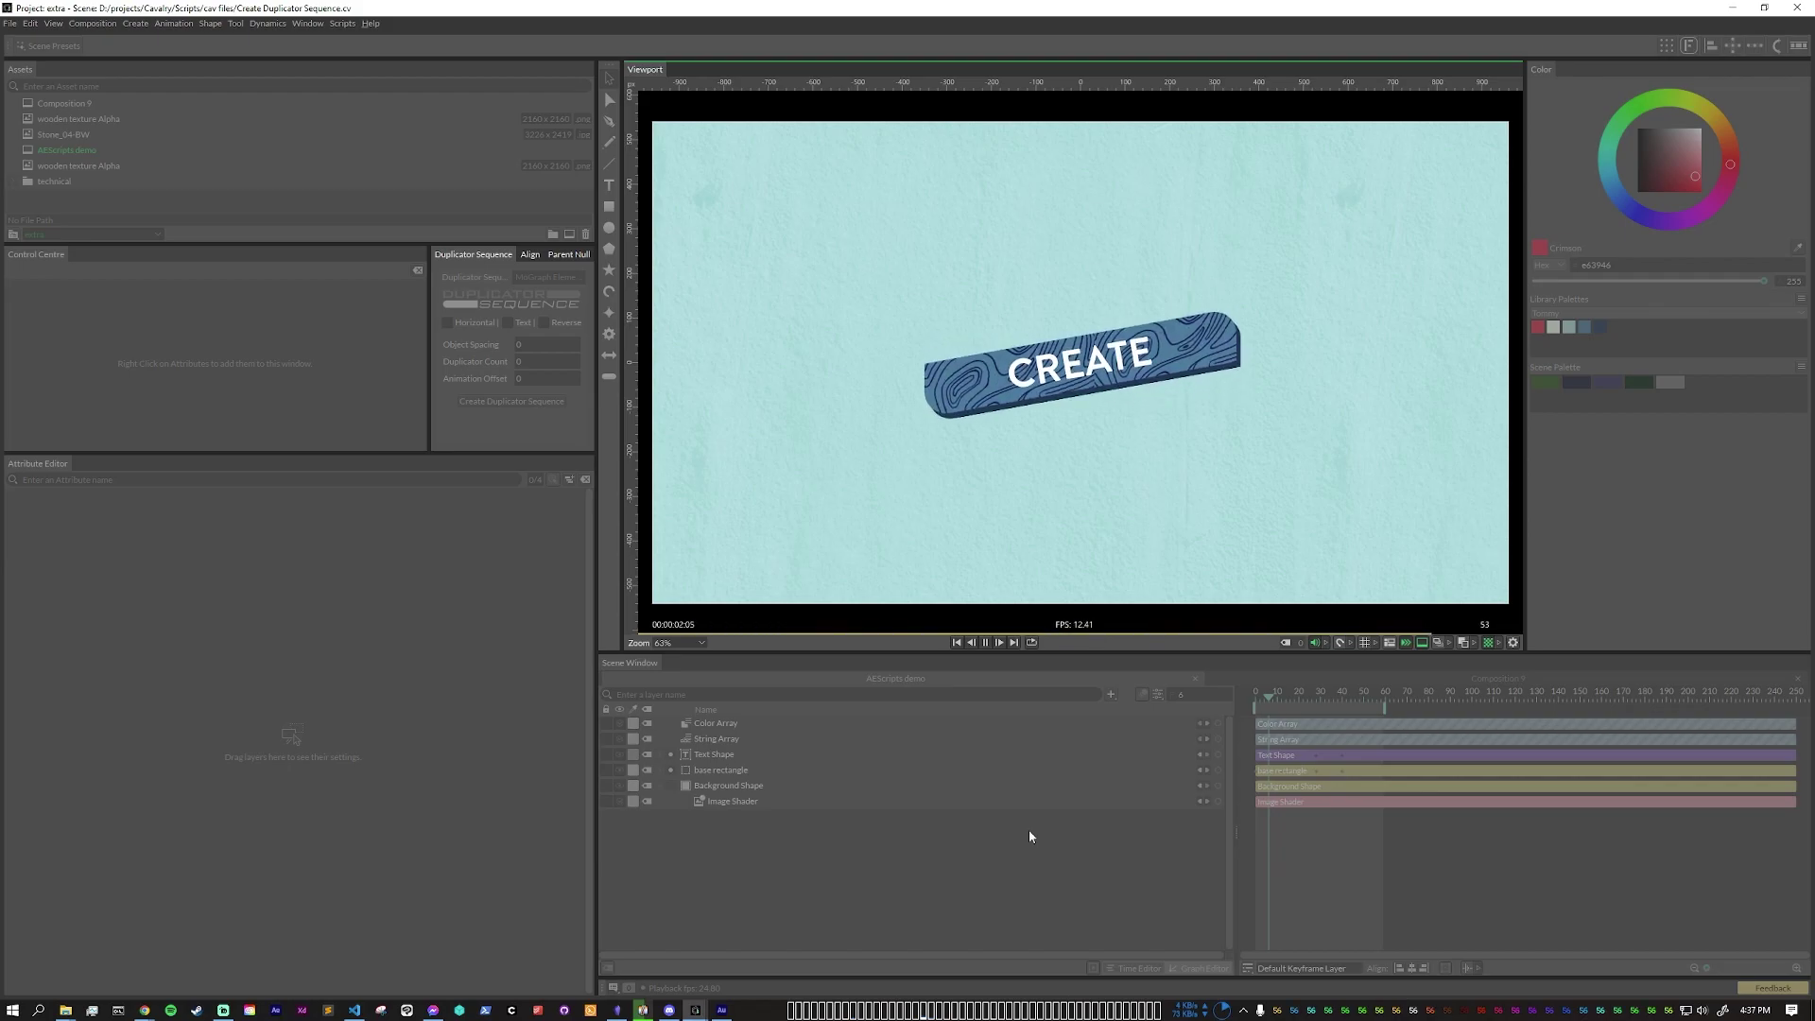
# Step: Stop the CREATE banner playback, rewind it, and show the Color Array's blue and red entries
pyautogui.click(985, 642)
pyautogui.moveTo(1331, 691); pyautogui.dragTo(1350, 730)
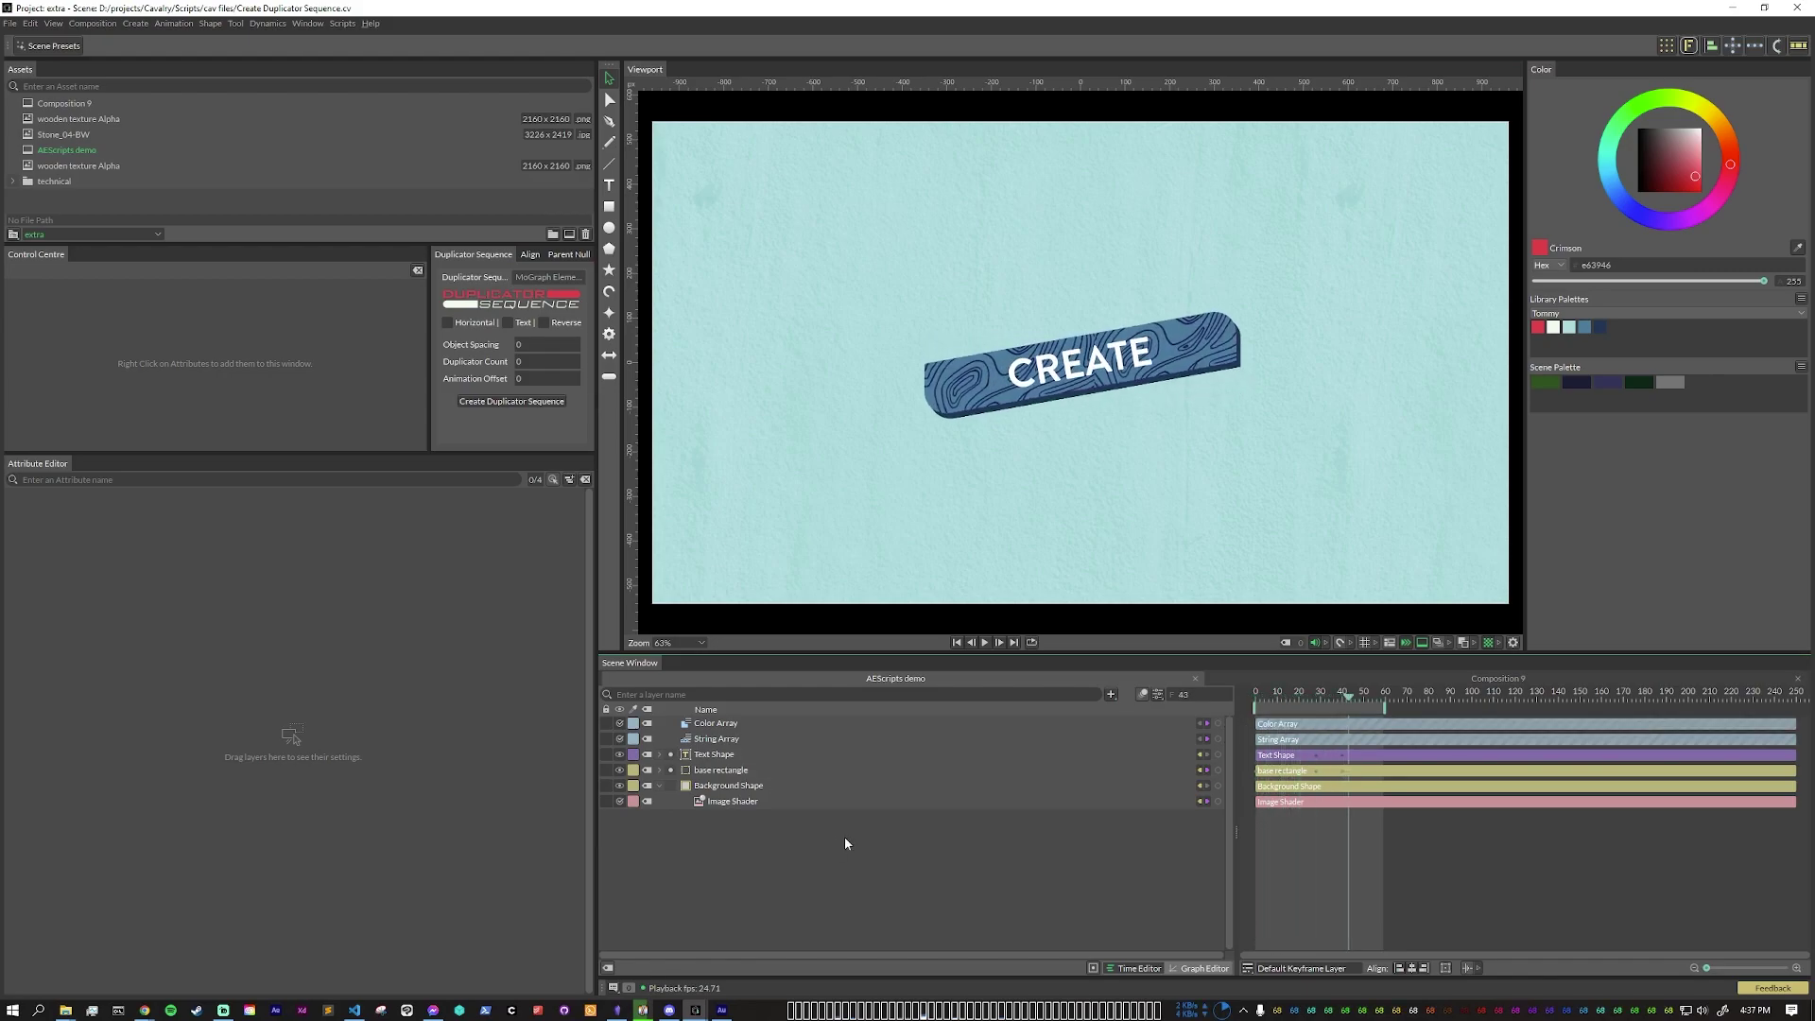
pyautogui.click(731, 727)
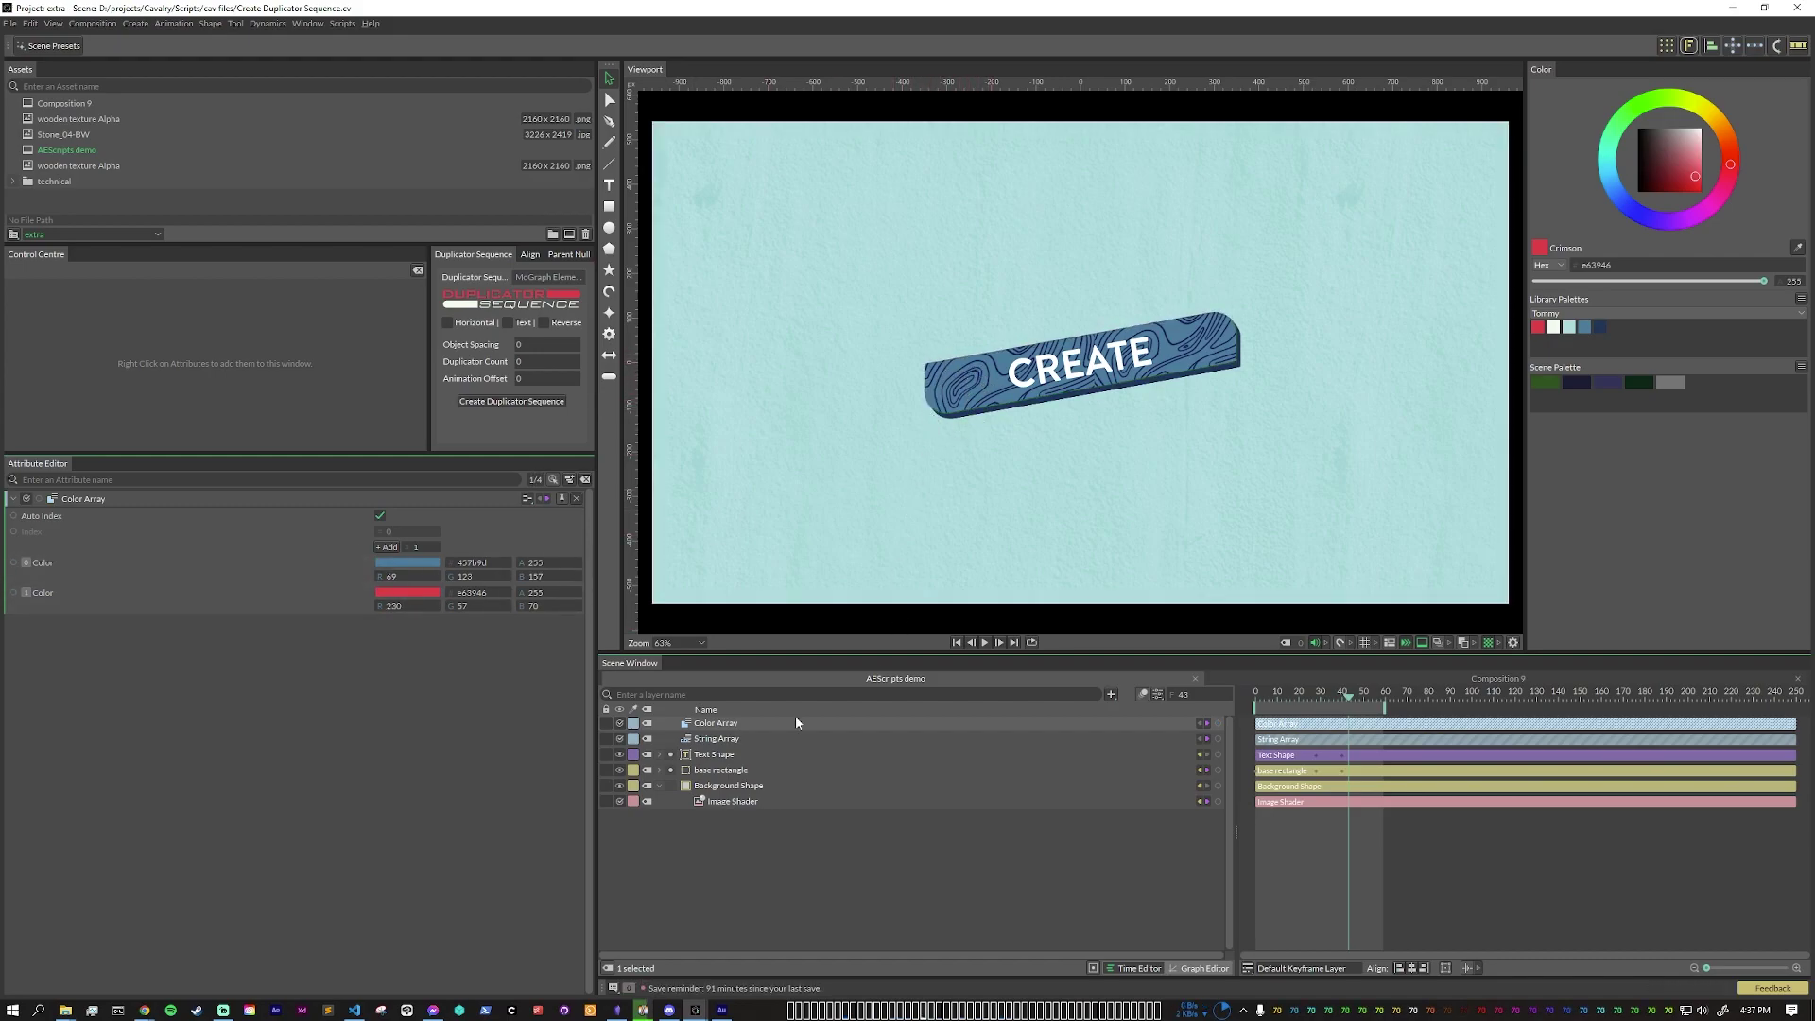
# Step: Add the String Array (CREATE, DUPLICATOR, SEQUENCE) to the selection and play the banner animation
pyautogui.keyDown('shift'); pyautogui.click(723, 738); pyautogui.keyUp('shift')
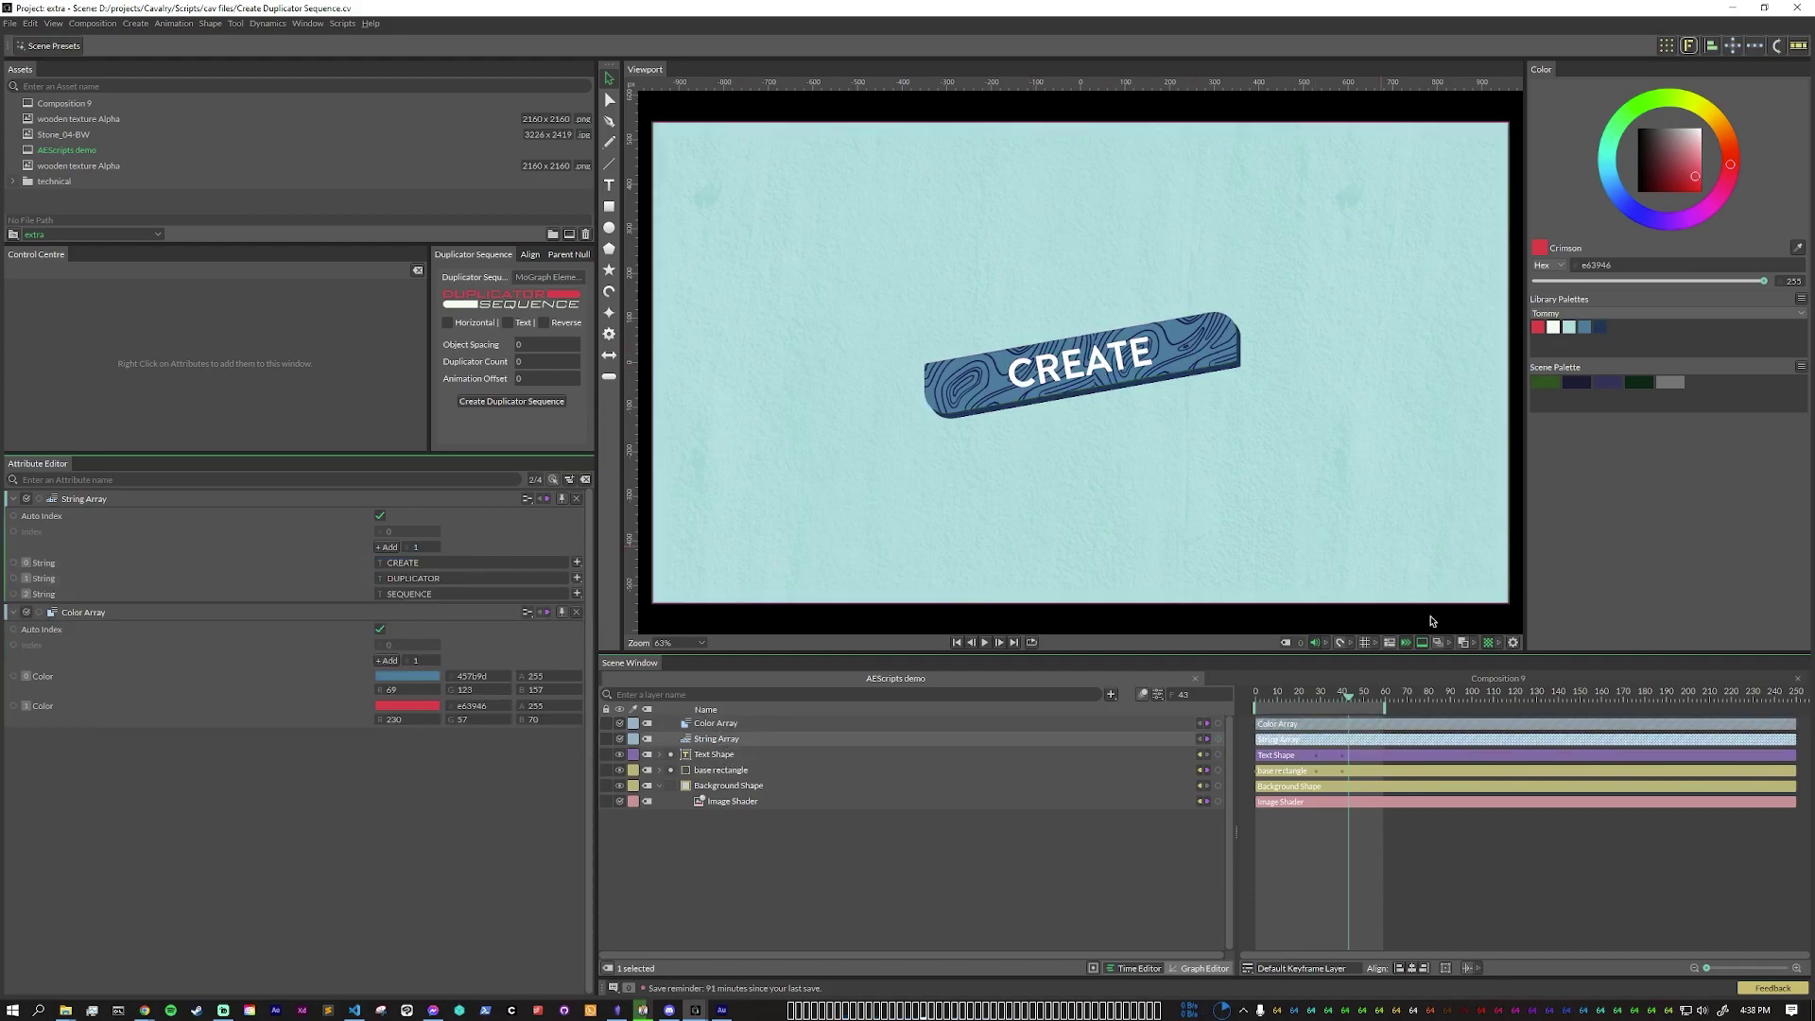
pyautogui.moveTo(1351, 701)
pyautogui.mouseDown()
pyautogui.moveTo(1234, 710)
pyautogui.moveTo(1386, 736)
pyautogui.moveTo(1342, 734)
pyautogui.mouseUp()
pyautogui.press('space')
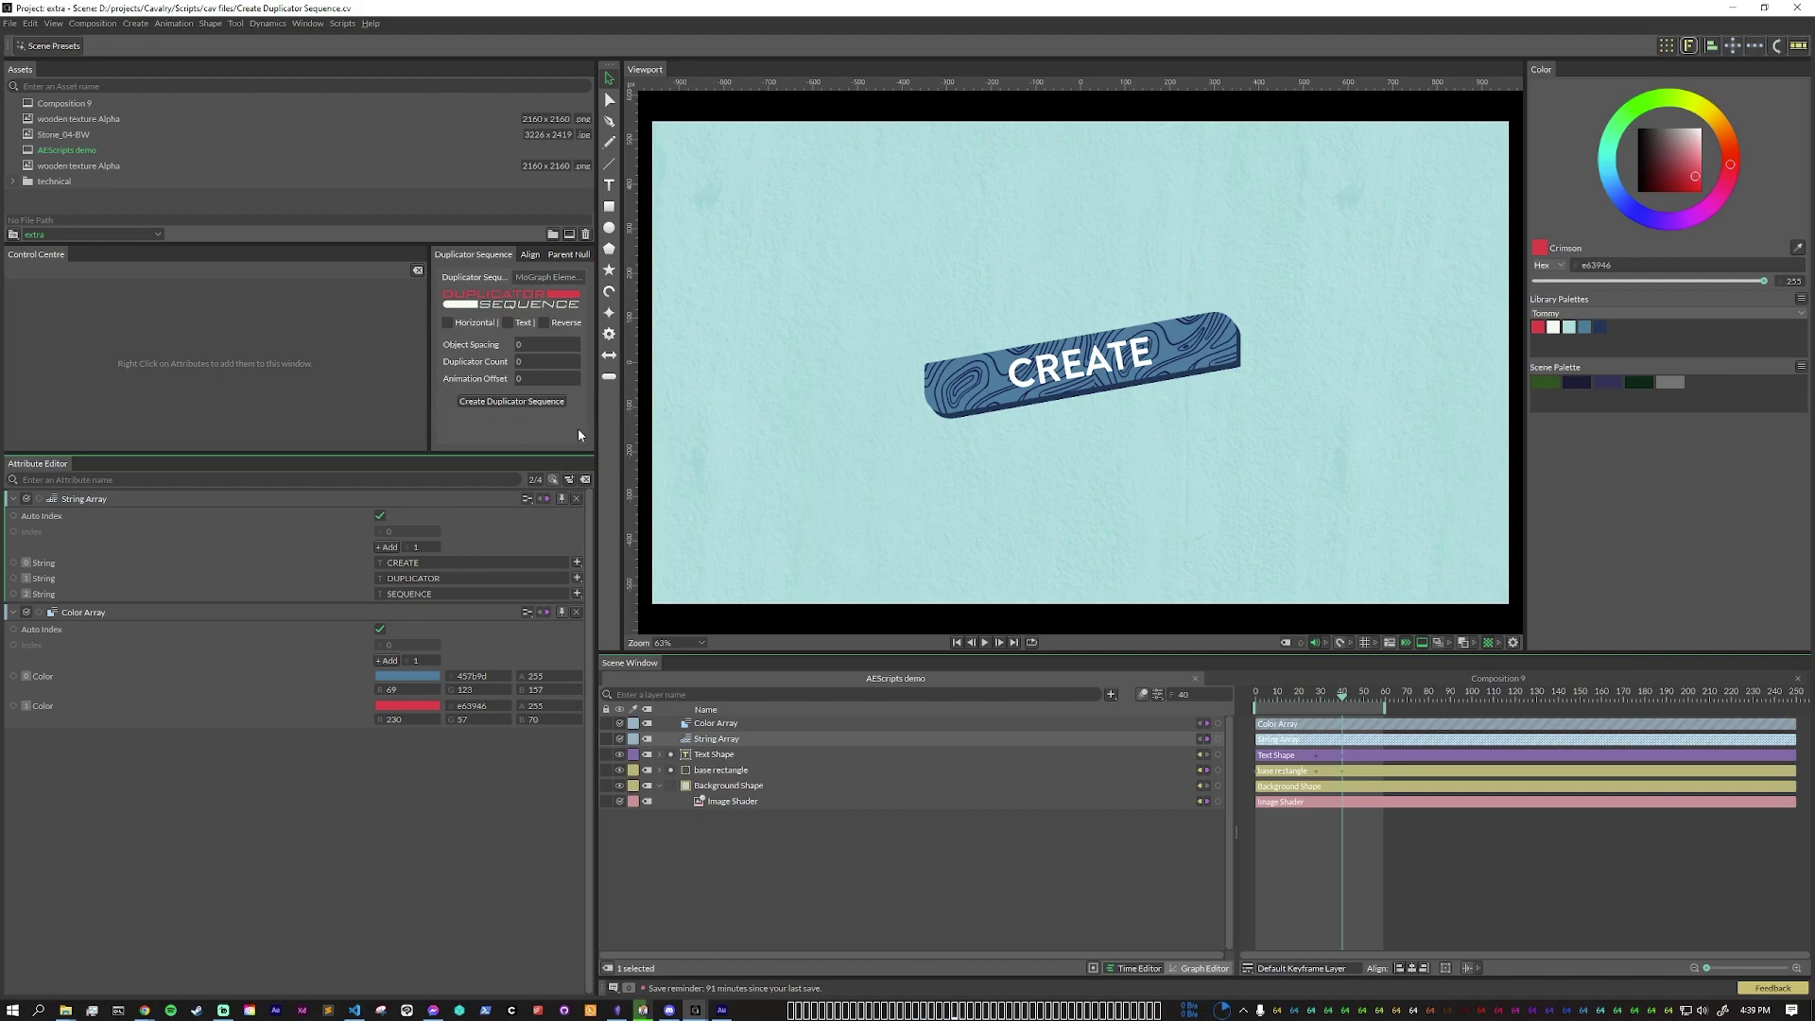
# Step: At frame 29, remove the Image Shader layer and select base rectangle through Color Array
pyautogui.click(1316, 704)
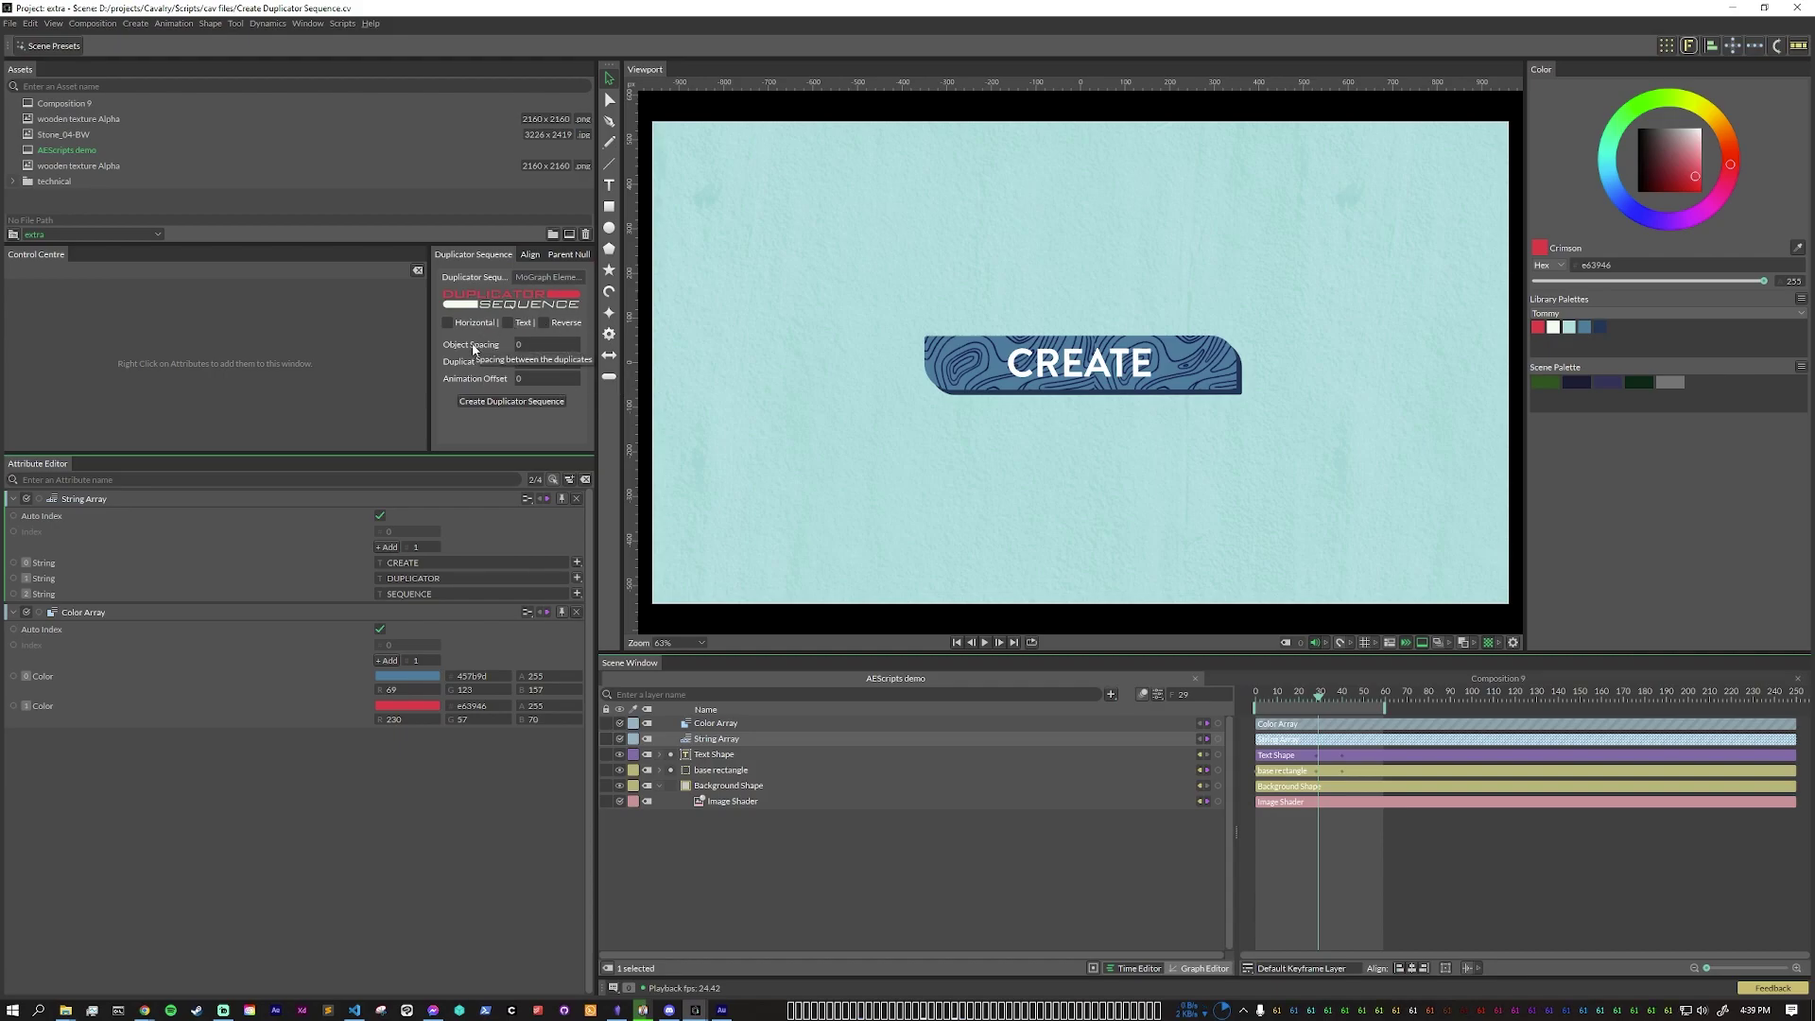
pyautogui.hotkey('ctrl', 'z')
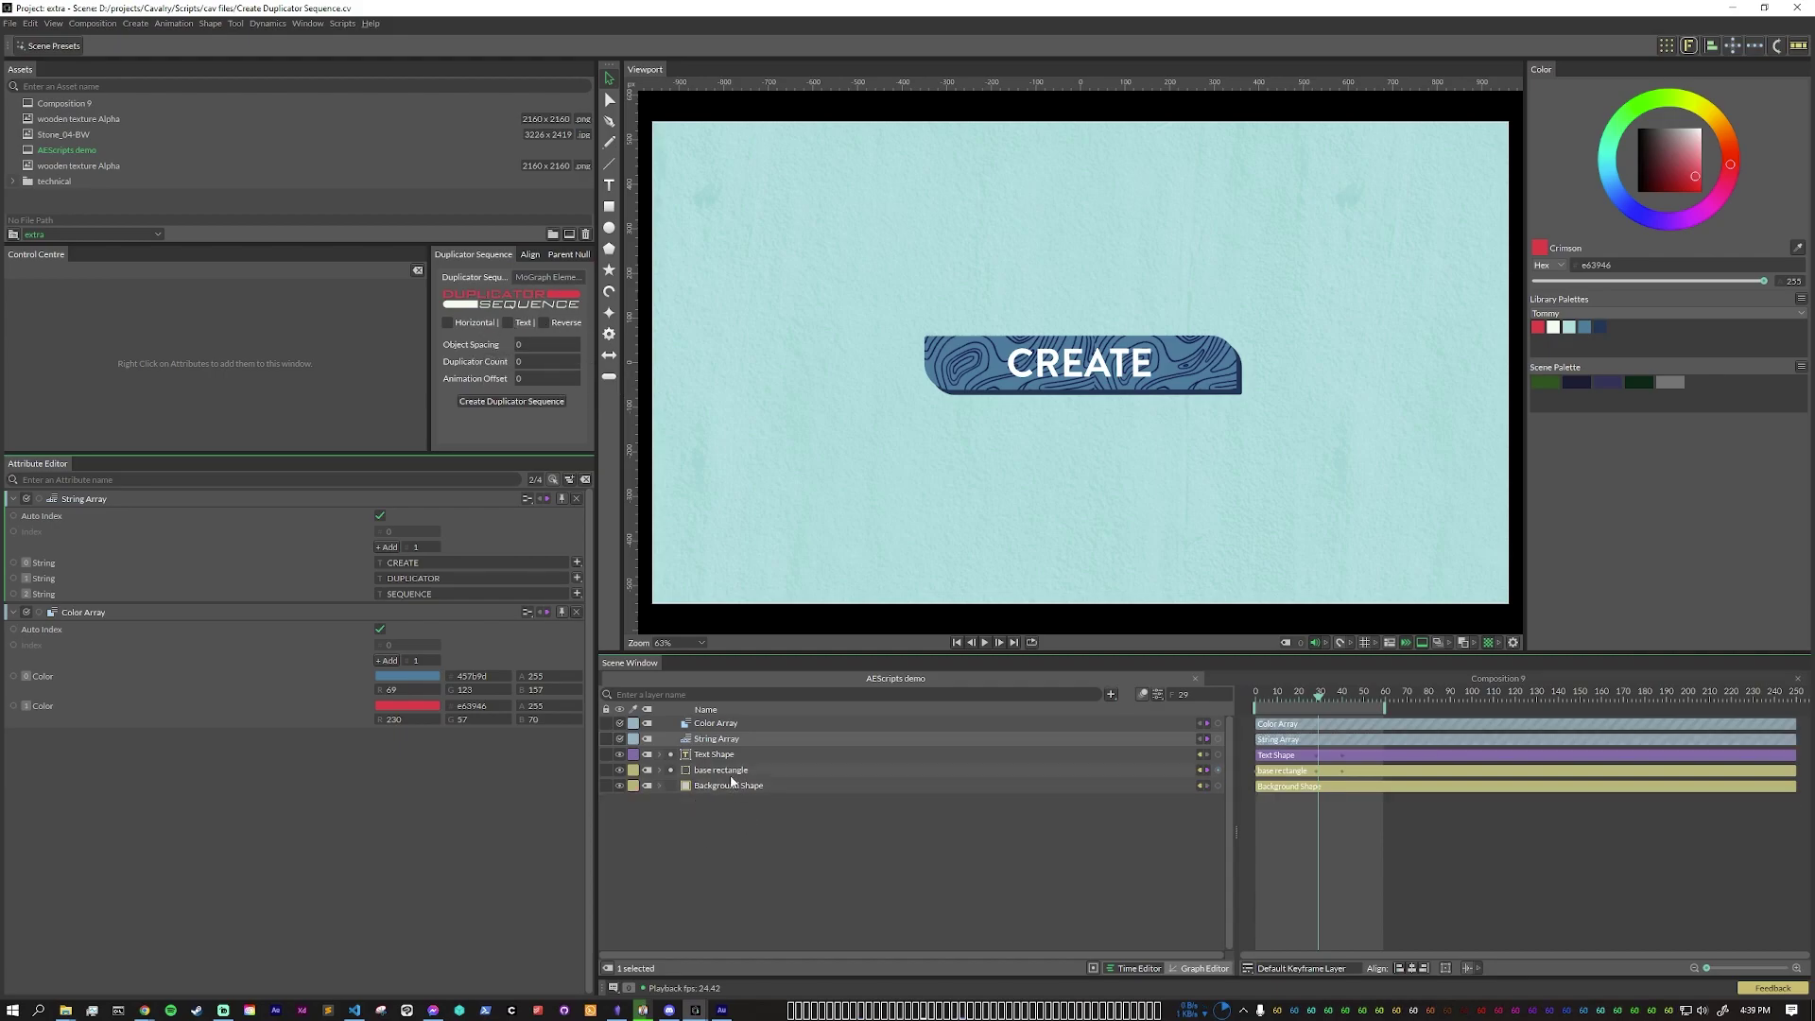
pyautogui.click(730, 773)
pyautogui.keyDown('shift'); pyautogui.click(728, 725); pyautogui.keyUp('shift')
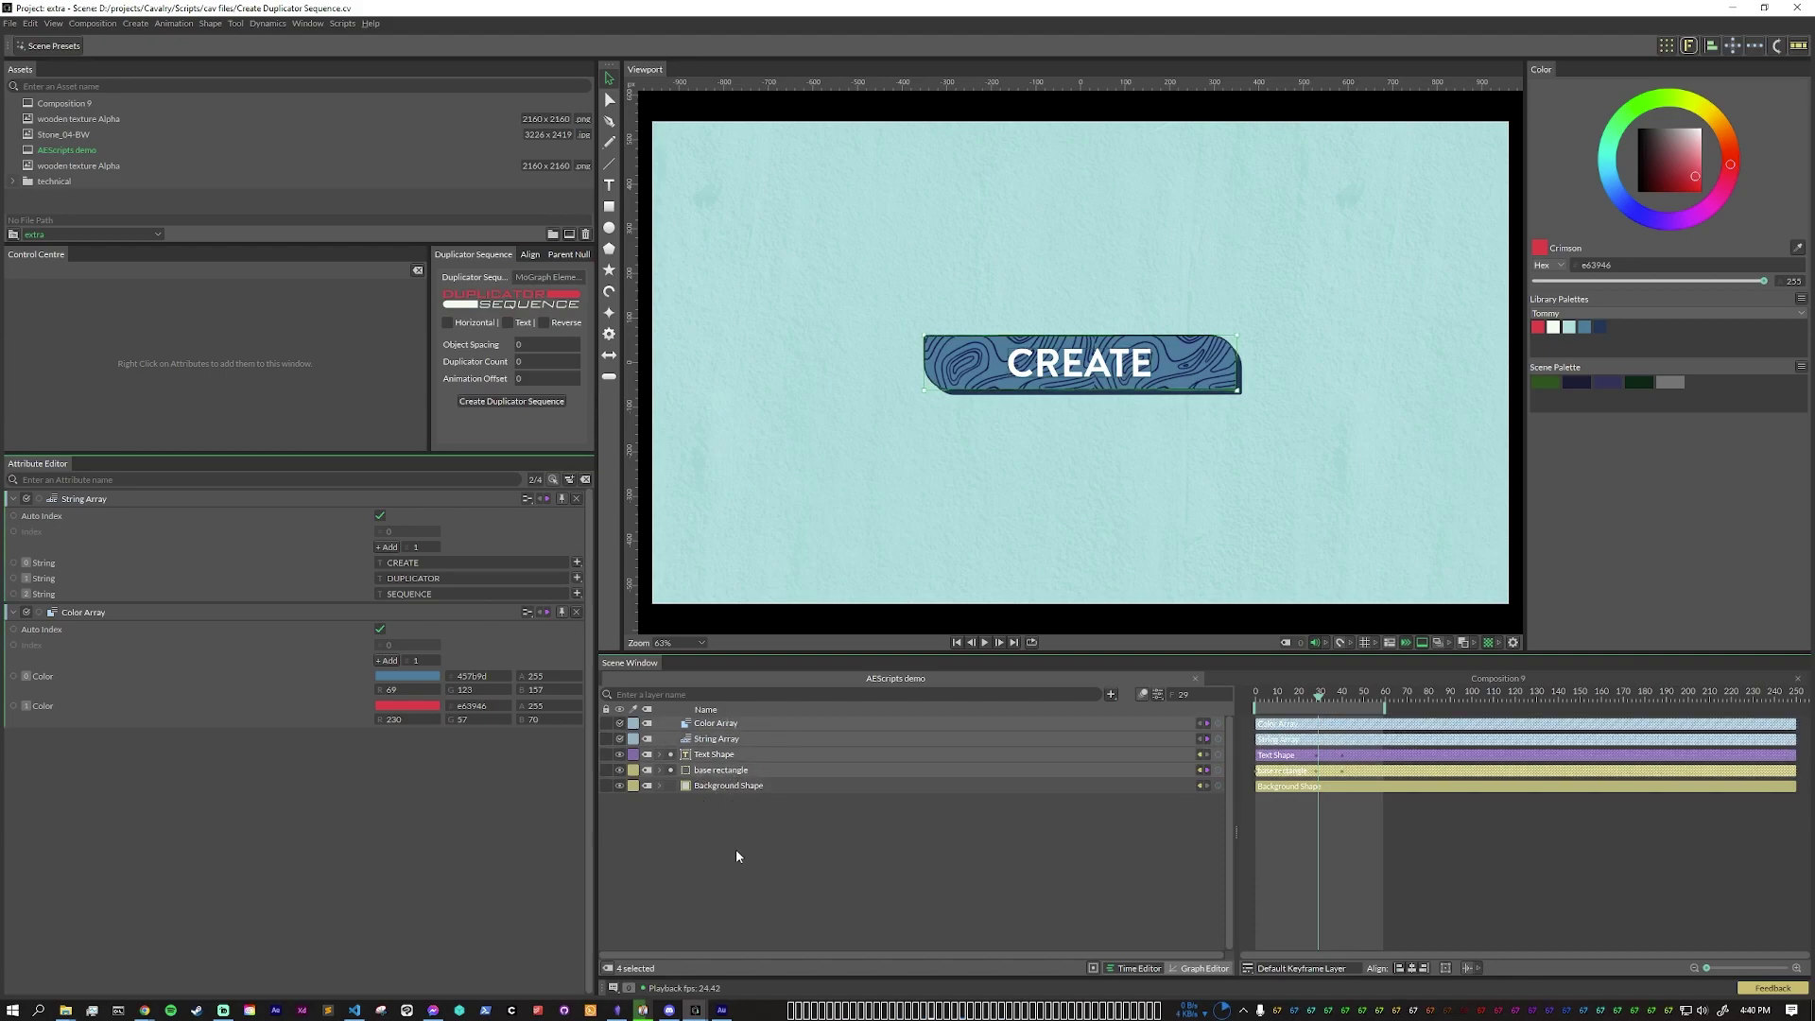
# Step: Enter Object Spacing 75, Duplicator Count 3 and Animation Offset 25 in the Duplicator Sequence panel
pyautogui.click(461, 401)
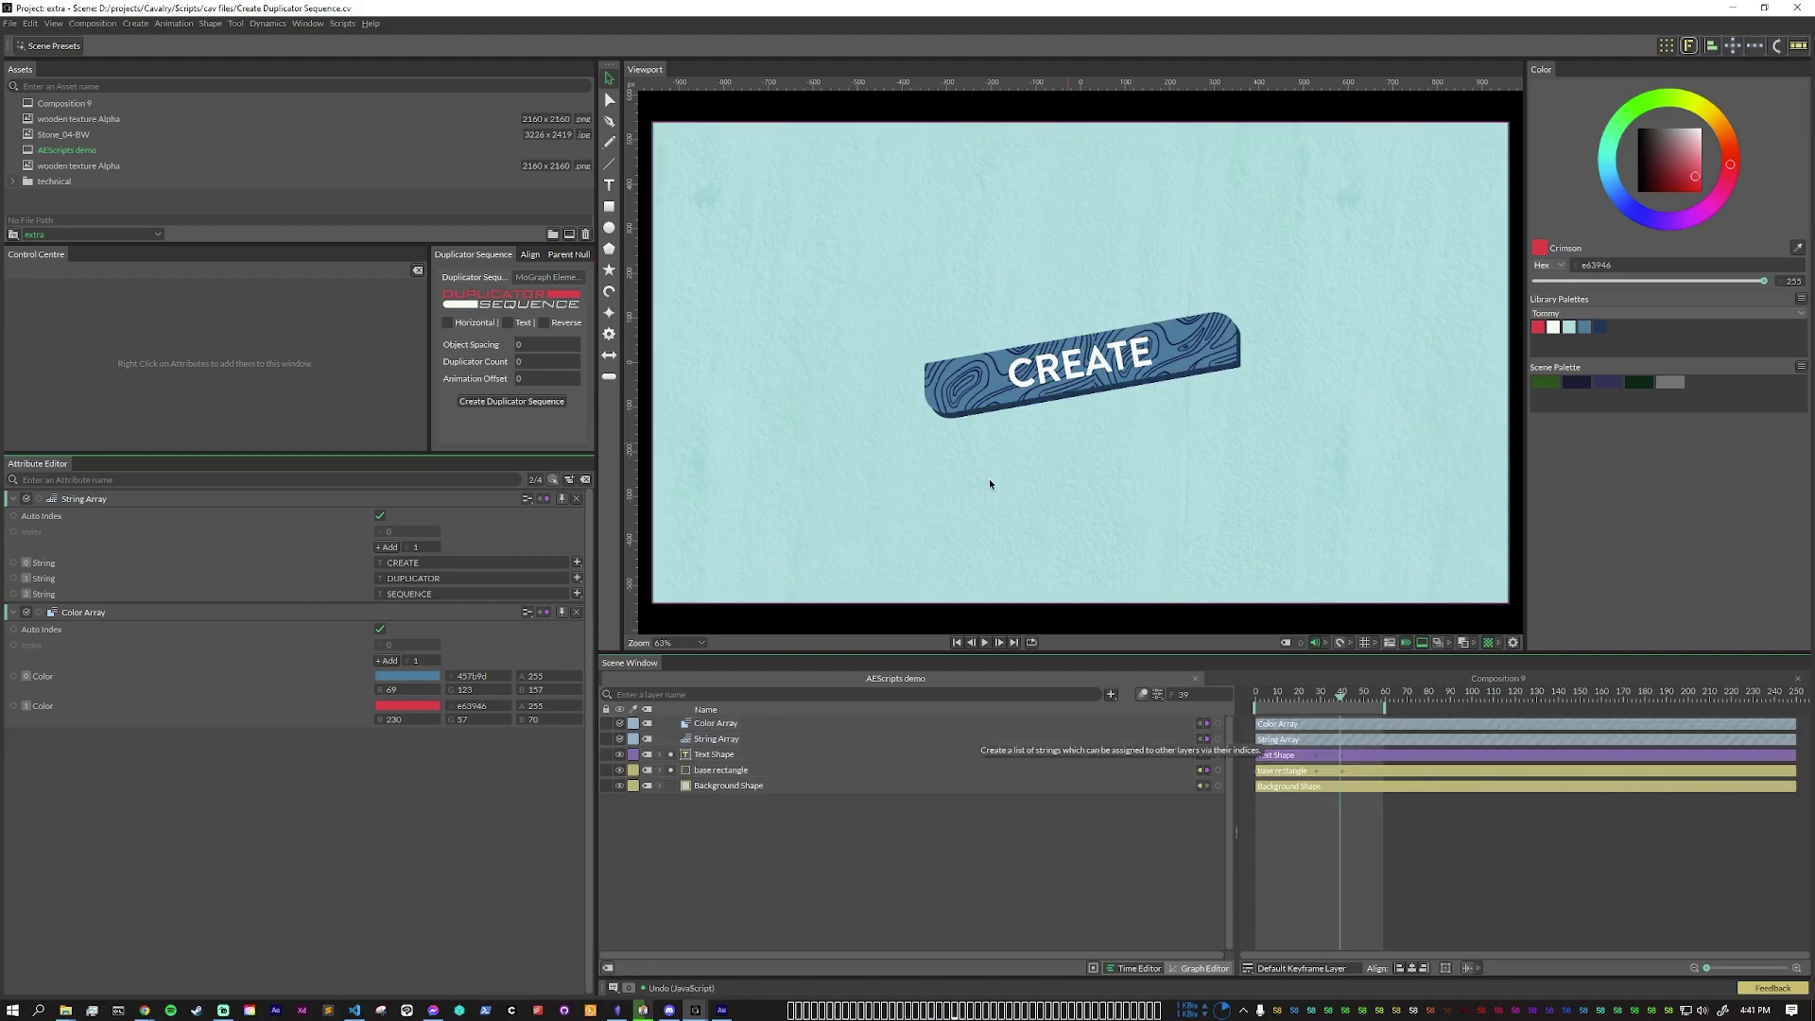
pyautogui.click(520, 347)
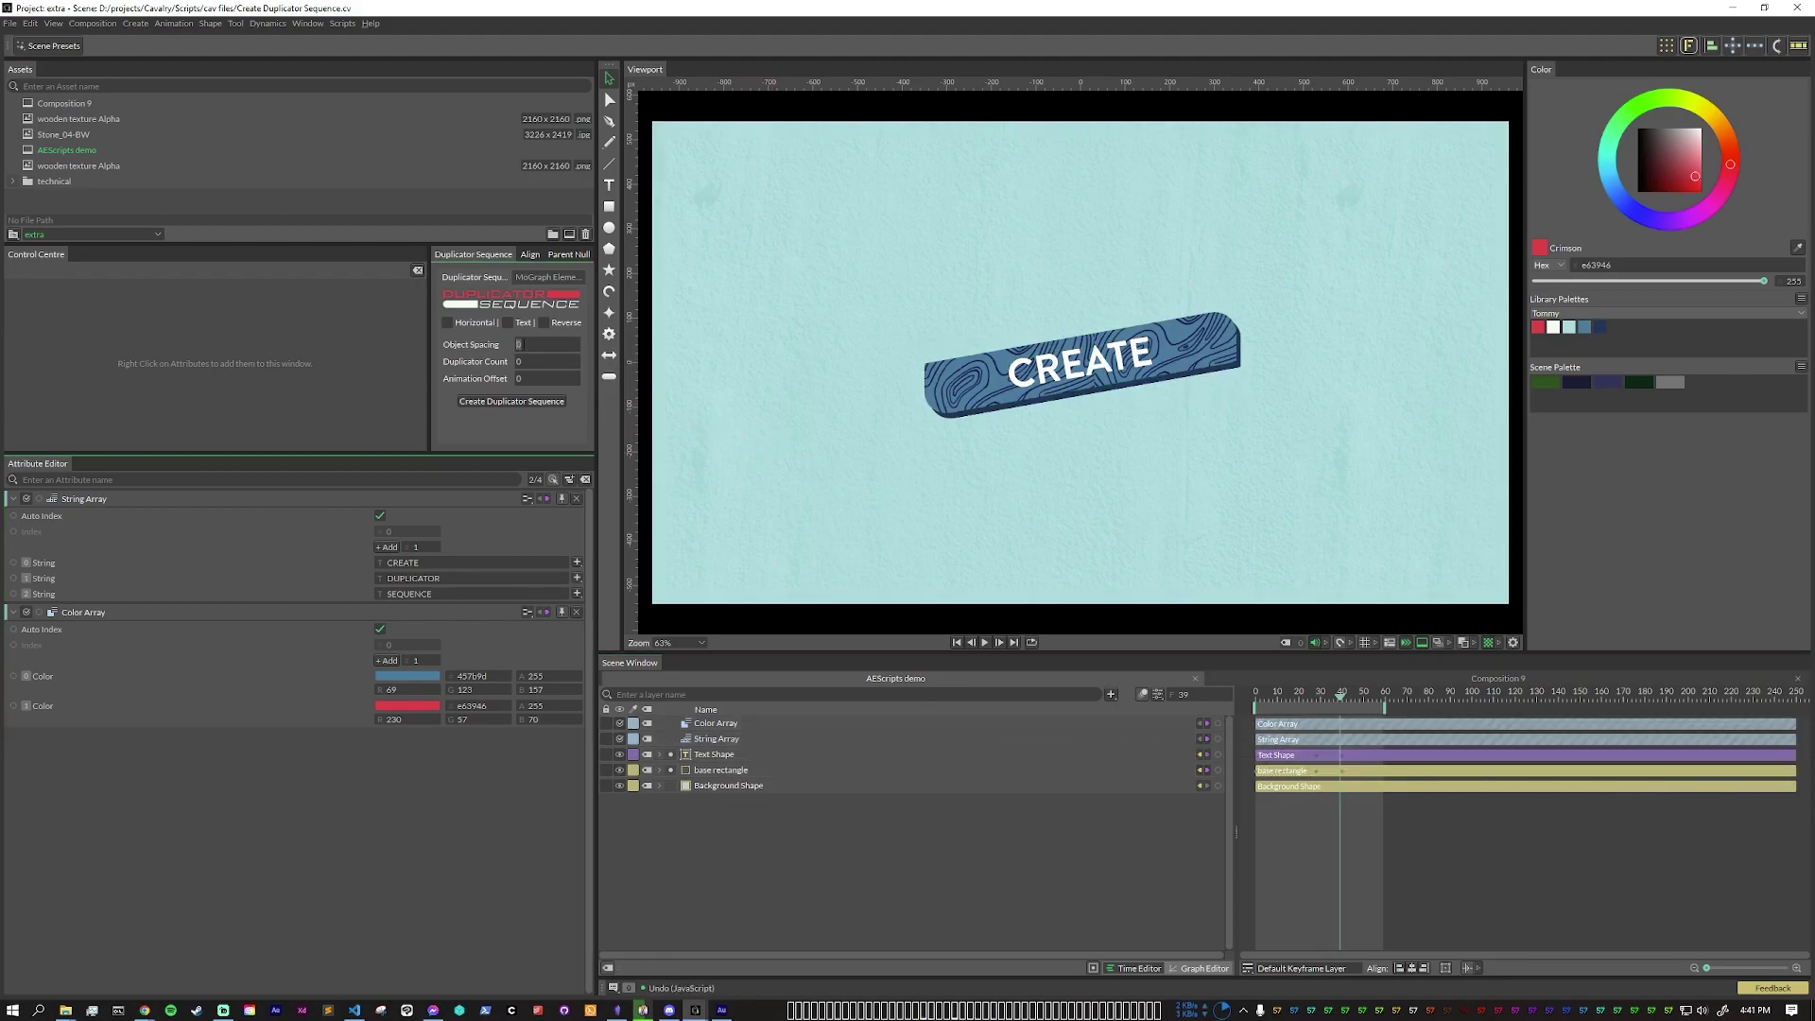
pyautogui.write('75')
pyautogui.click(534, 363)
pyautogui.write('3')
pyautogui.write('25')
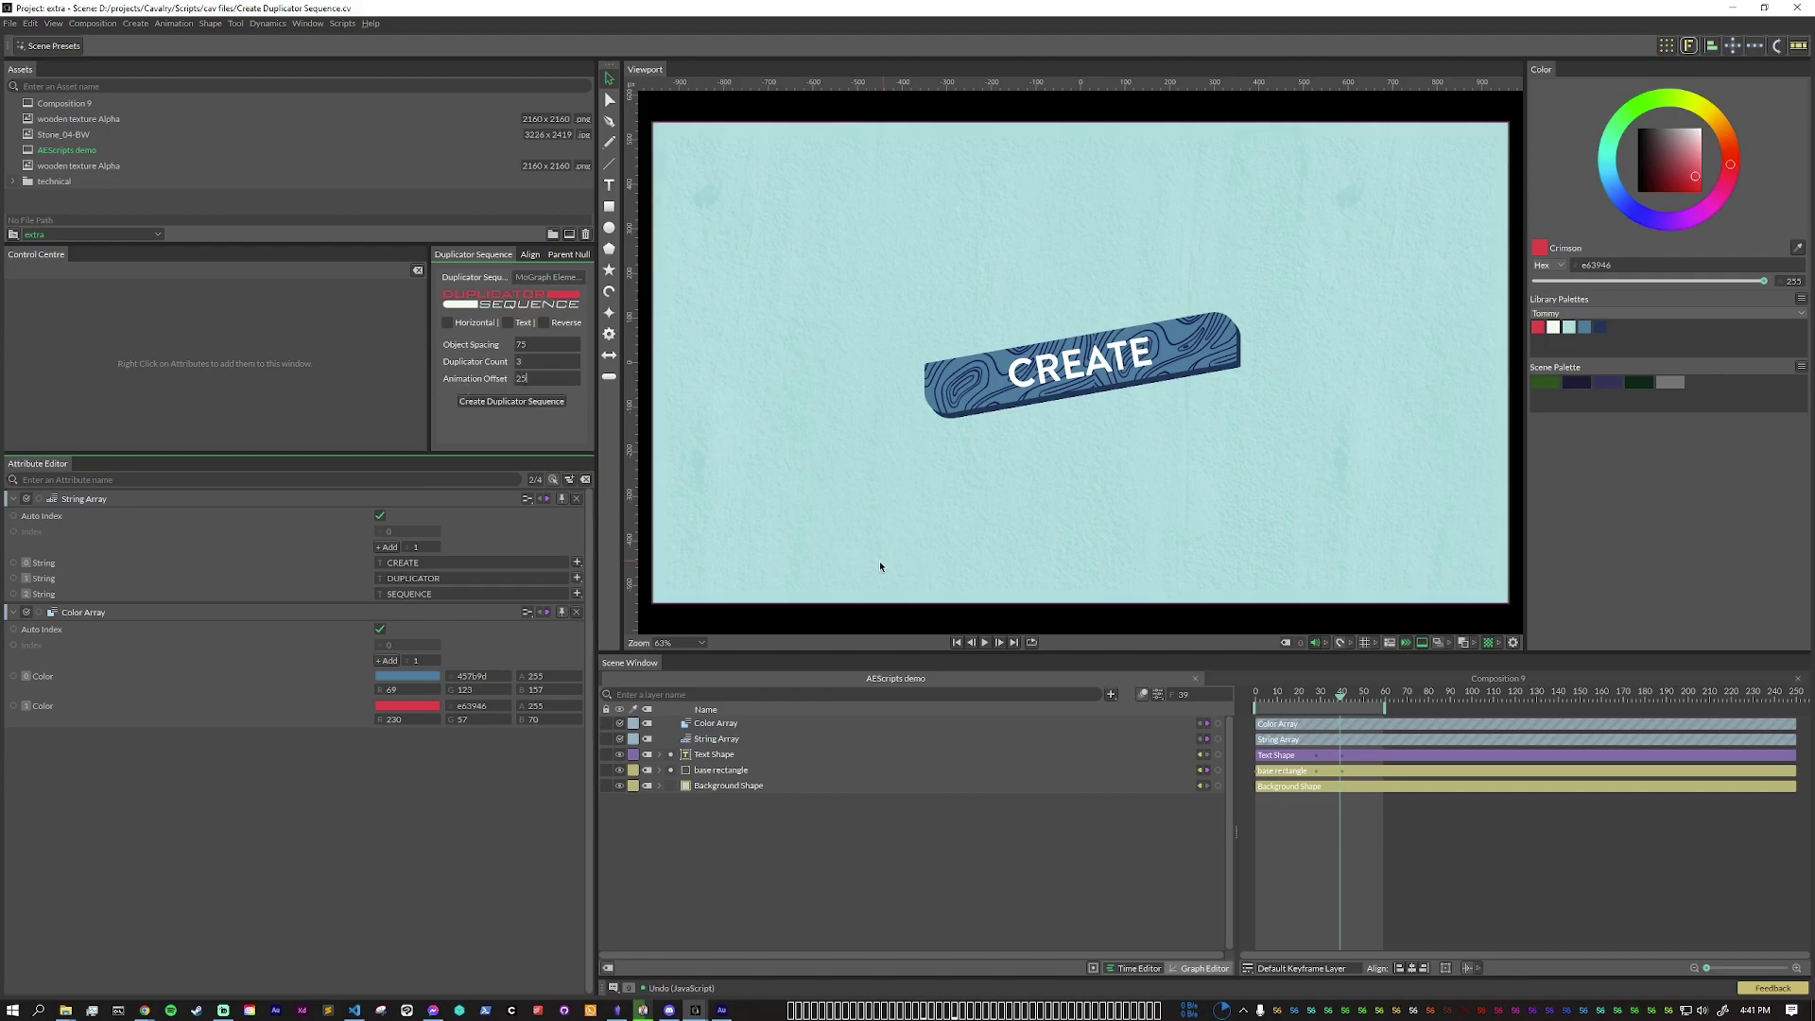
# Step: Scrub the timeline between frames 45 and 20 to review the banner
pyautogui.moveTo(1346, 700); pyautogui.dragTo(1344, 748)
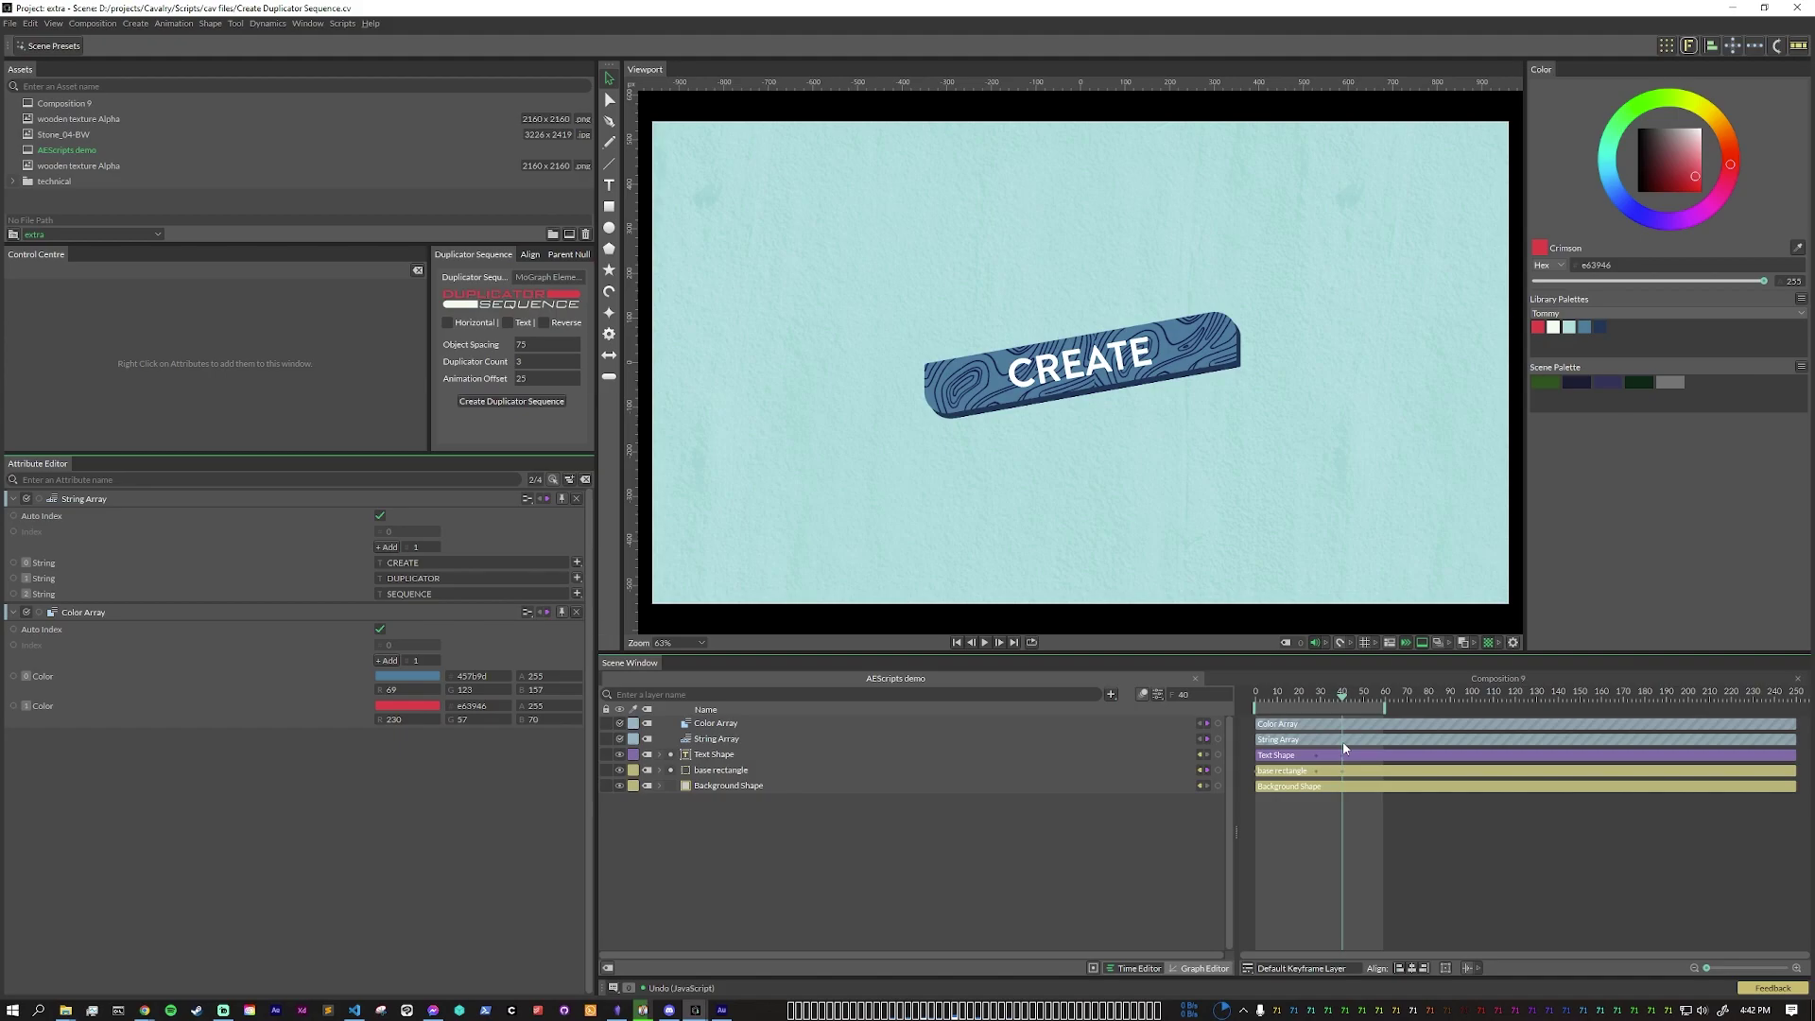
pyautogui.click(1342, 742)
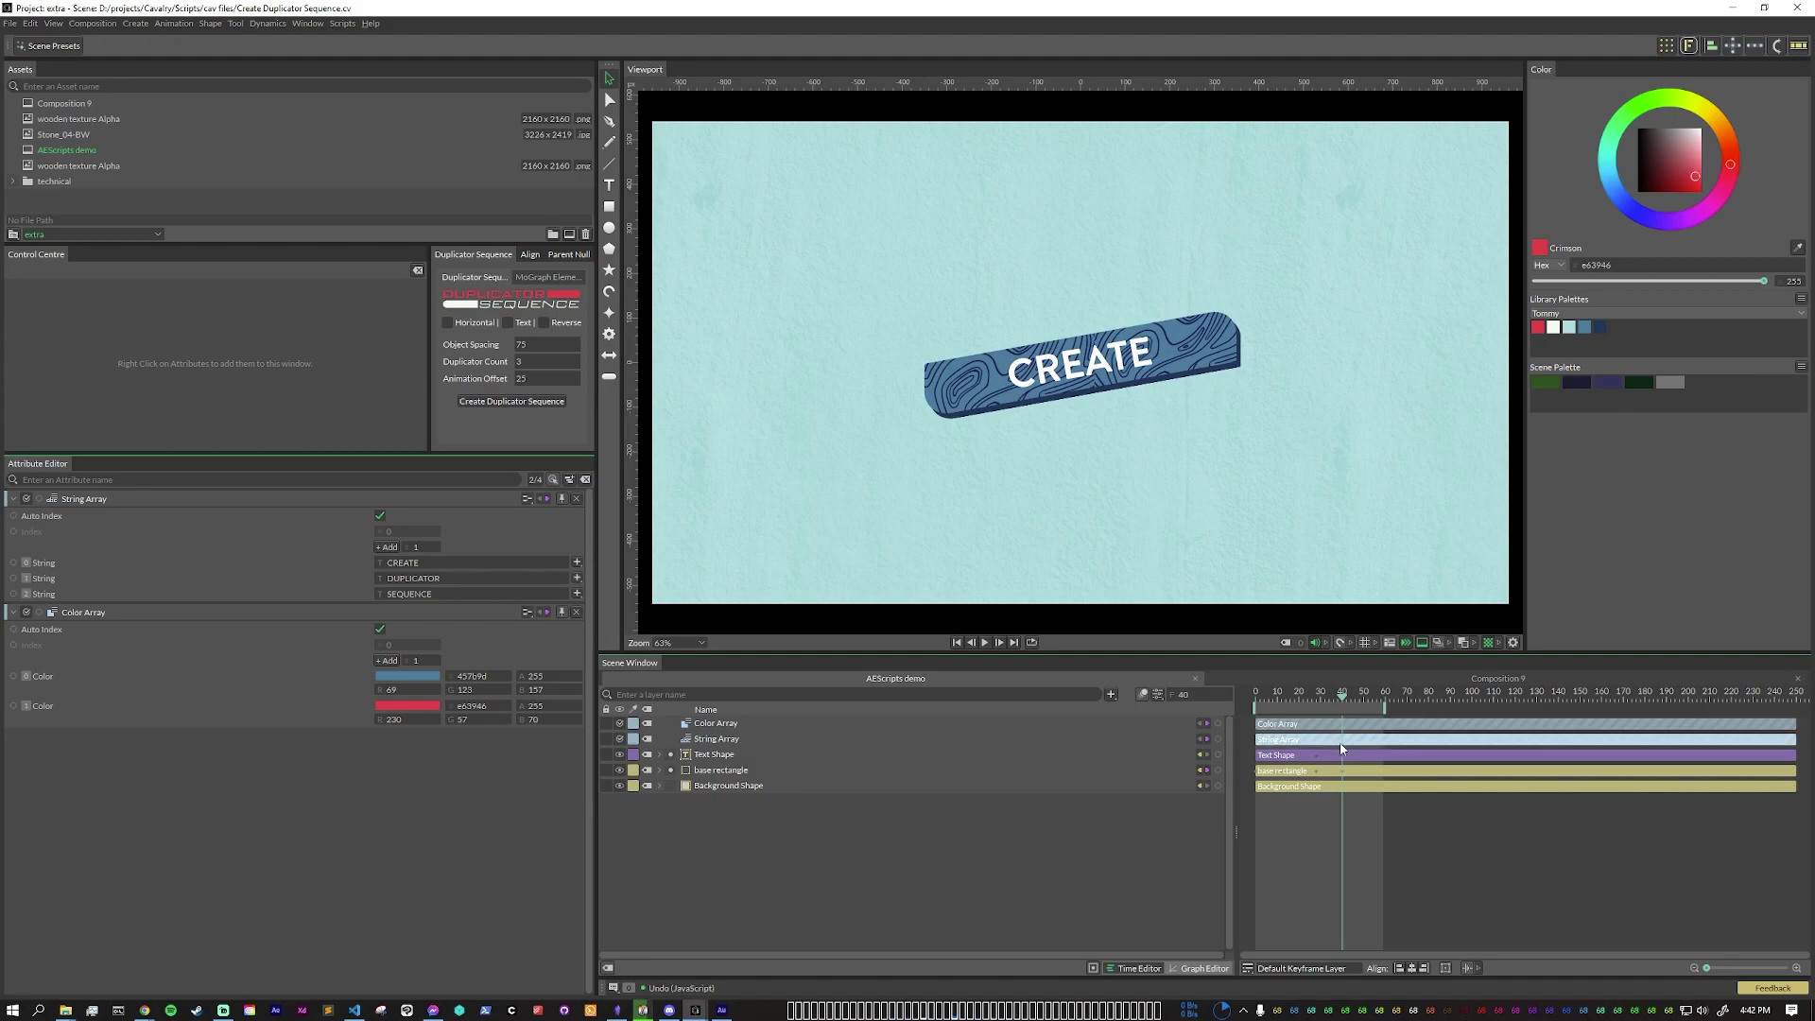
pyautogui.click(1353, 706)
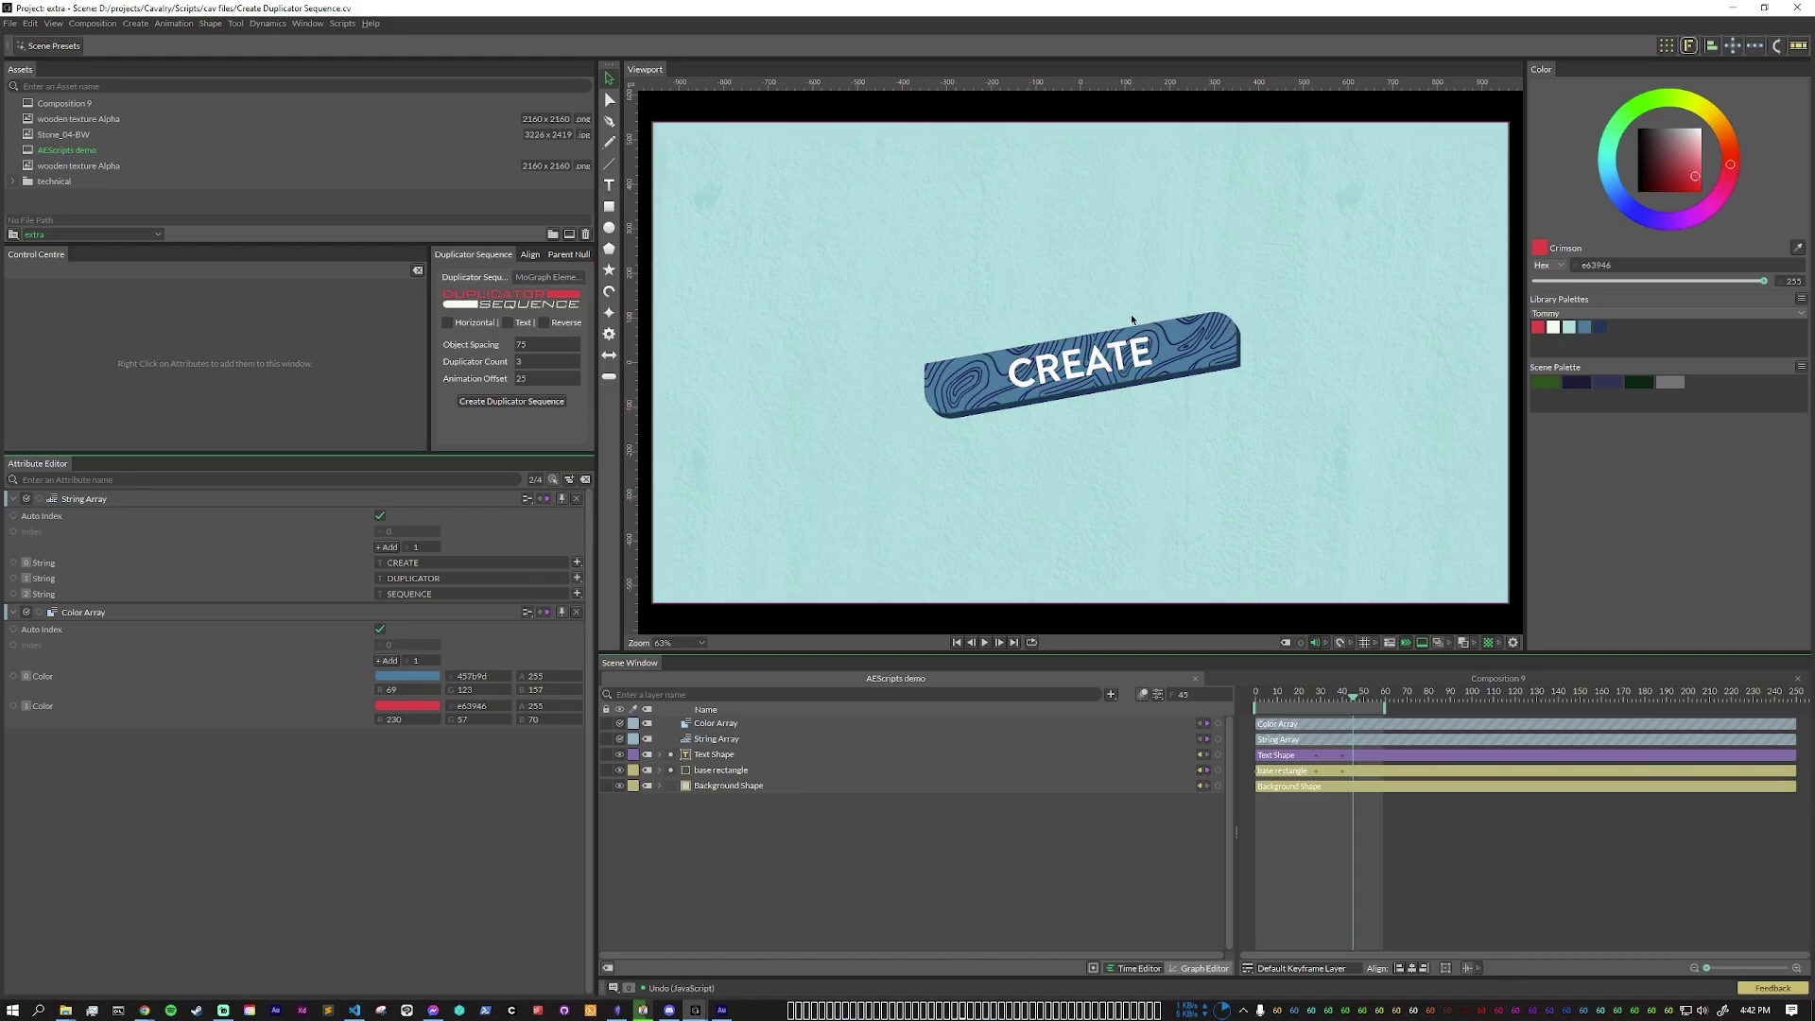
pyautogui.moveTo(1355, 700); pyautogui.dragTo(1297, 700)
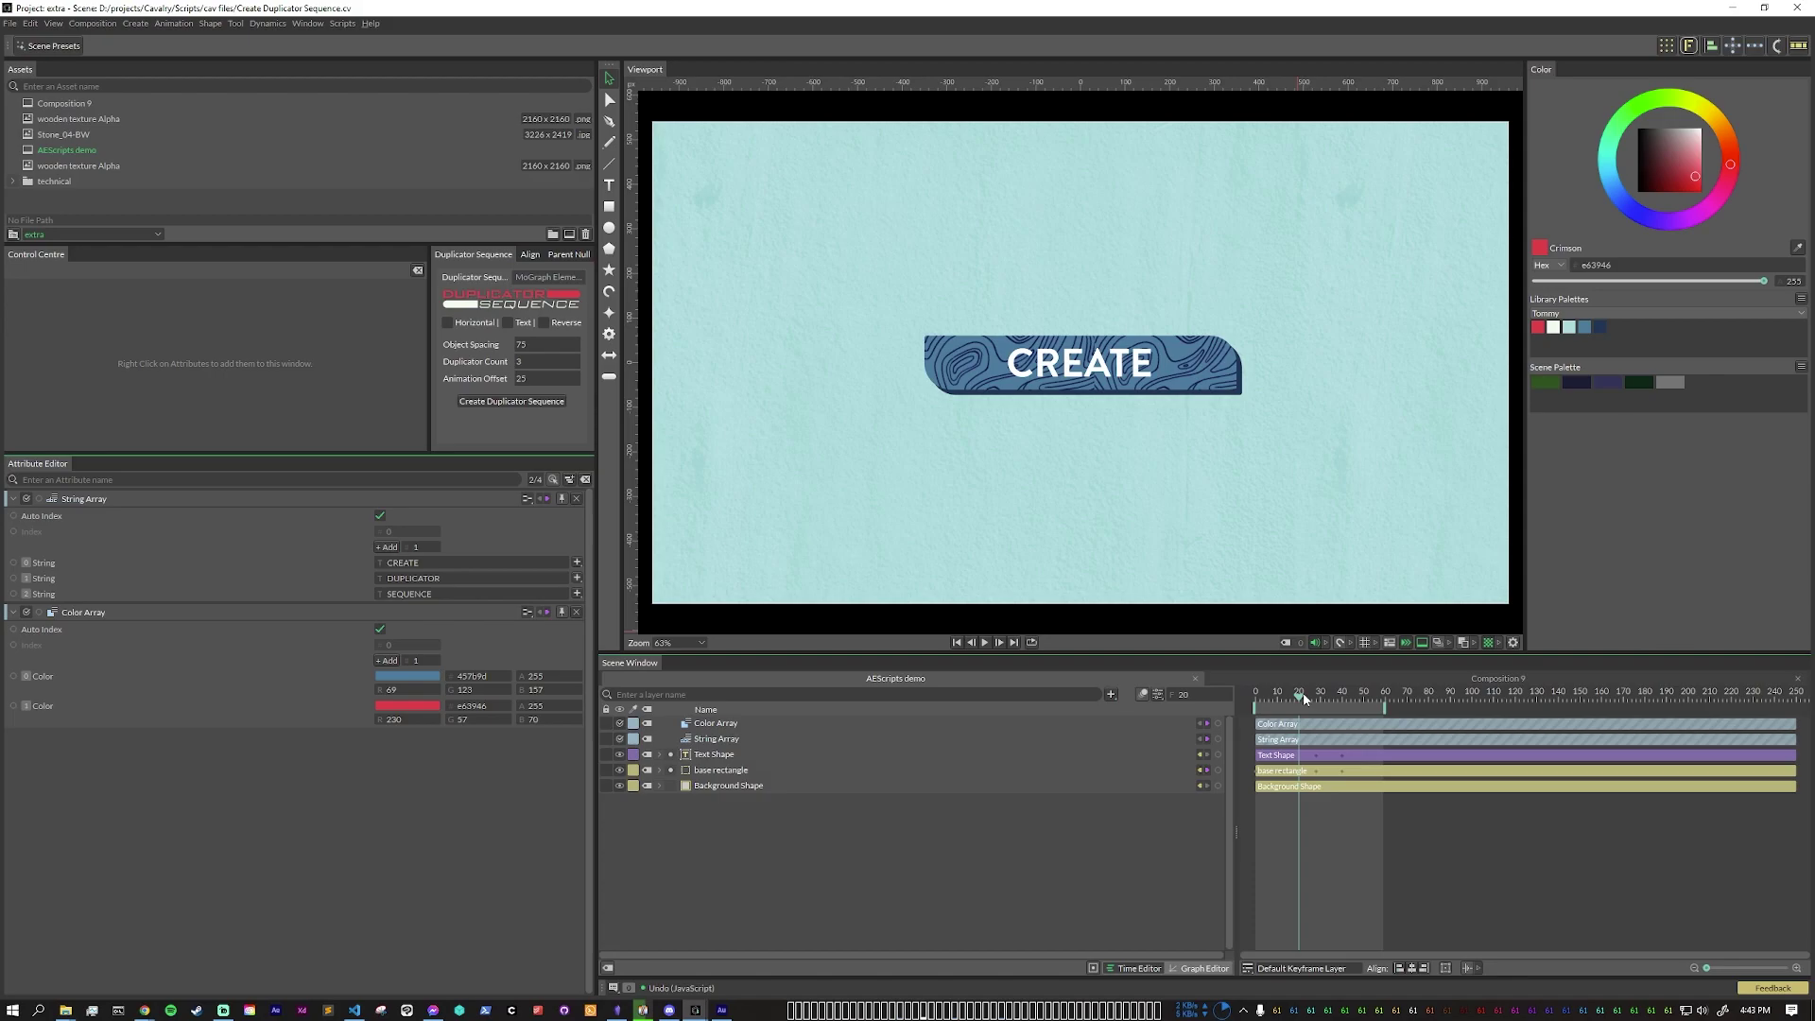
# Step: Select Color Array through base rectangle, create the duplicator sequence, and preview the three banners
pyautogui.click(724, 723)
pyautogui.keyDown('shift'); pyautogui.click(730, 770); pyautogui.keyUp('shift')
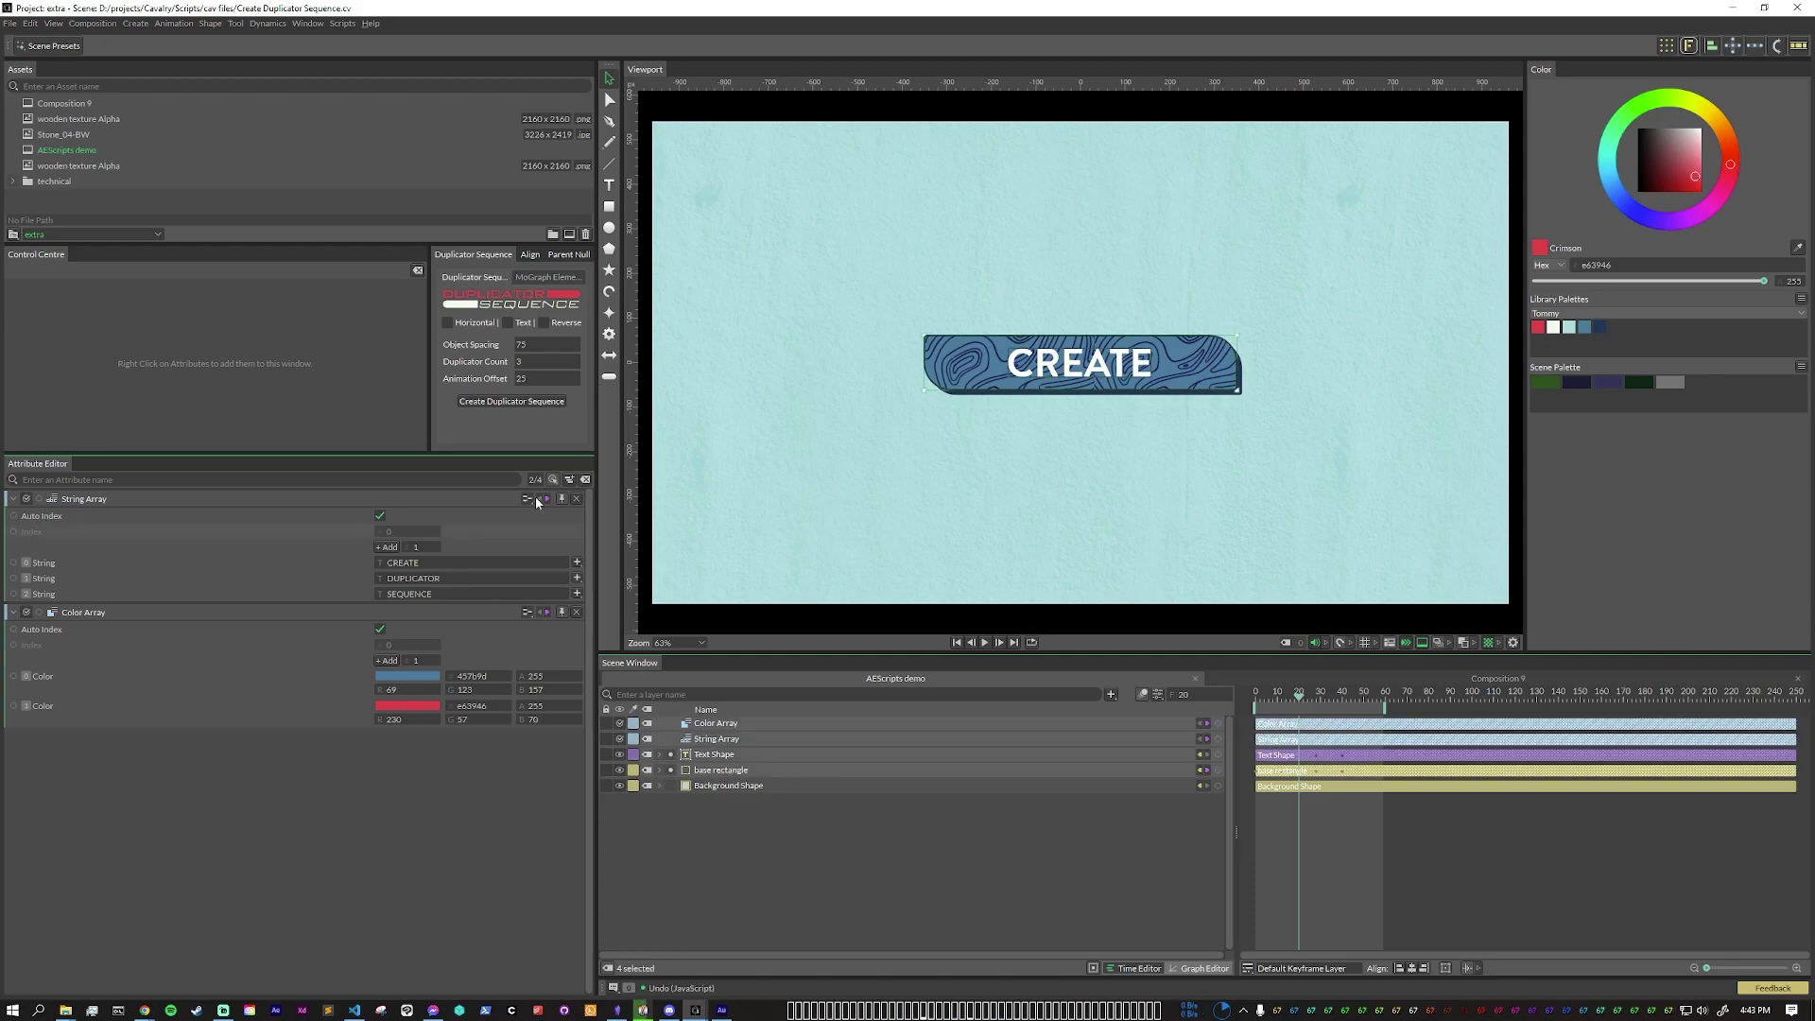
pyautogui.click(509, 402)
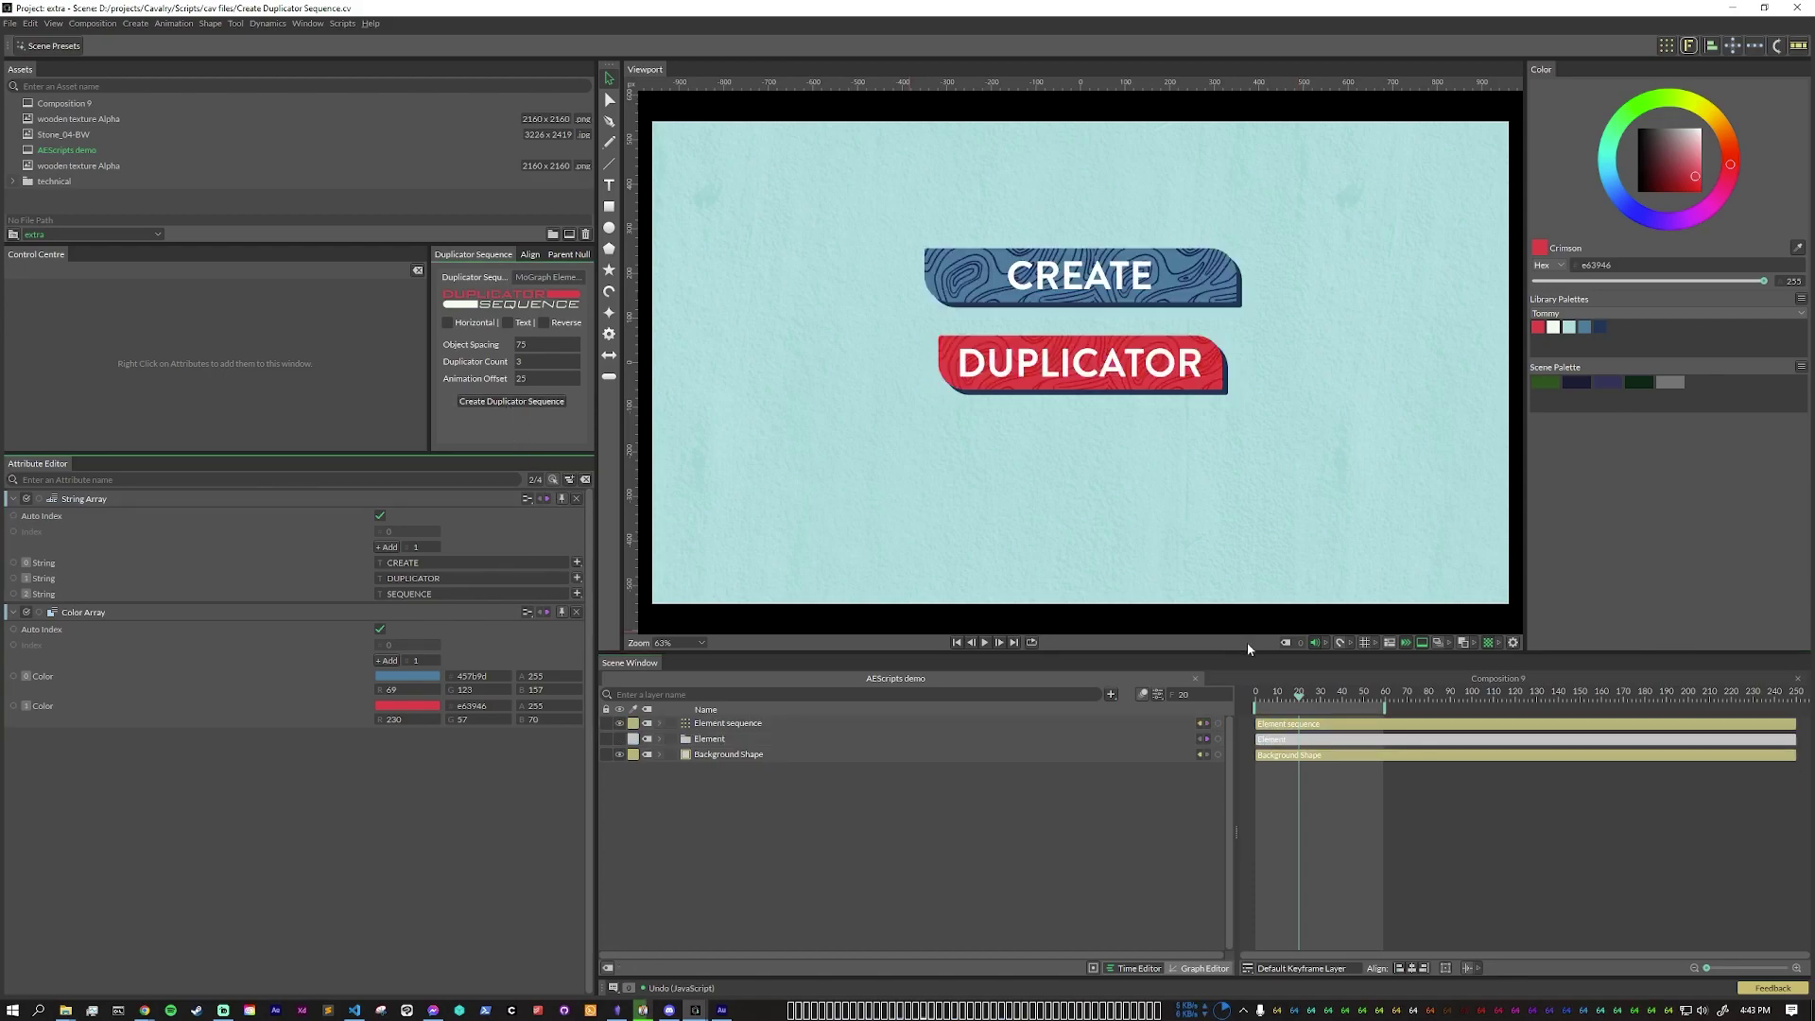
pyautogui.click(986, 642)
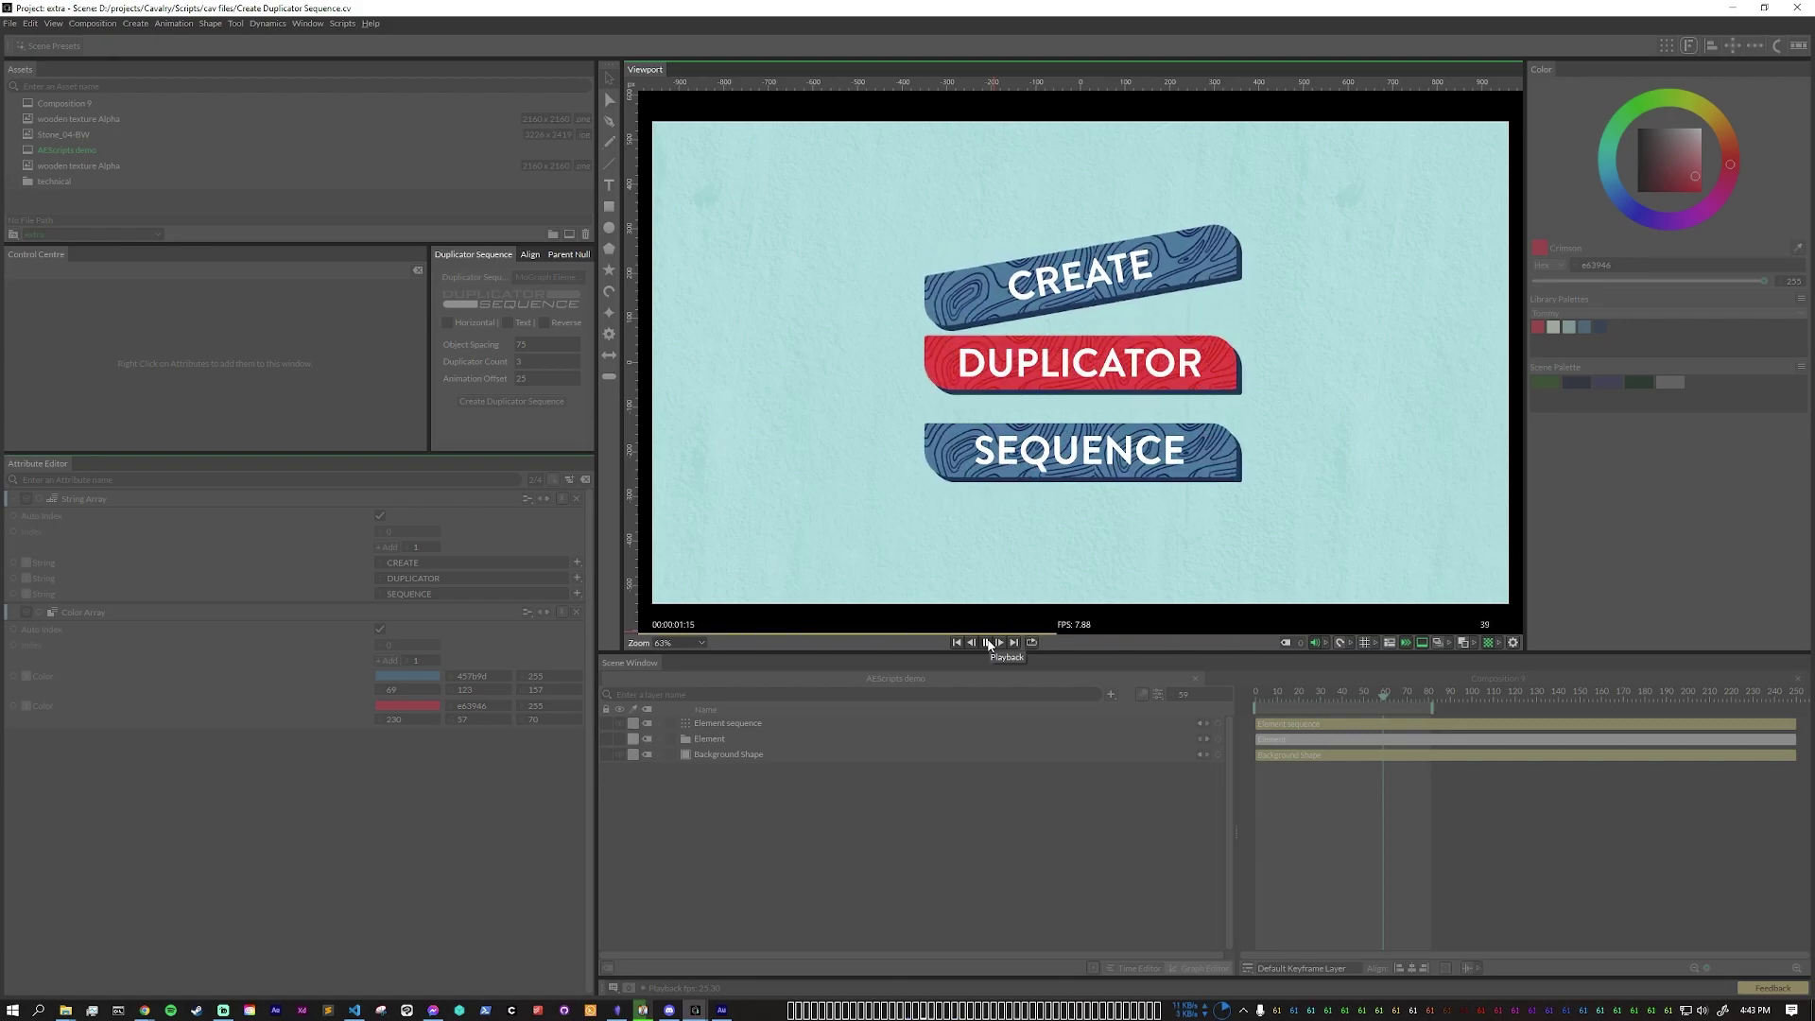
pyautogui.click(988, 641)
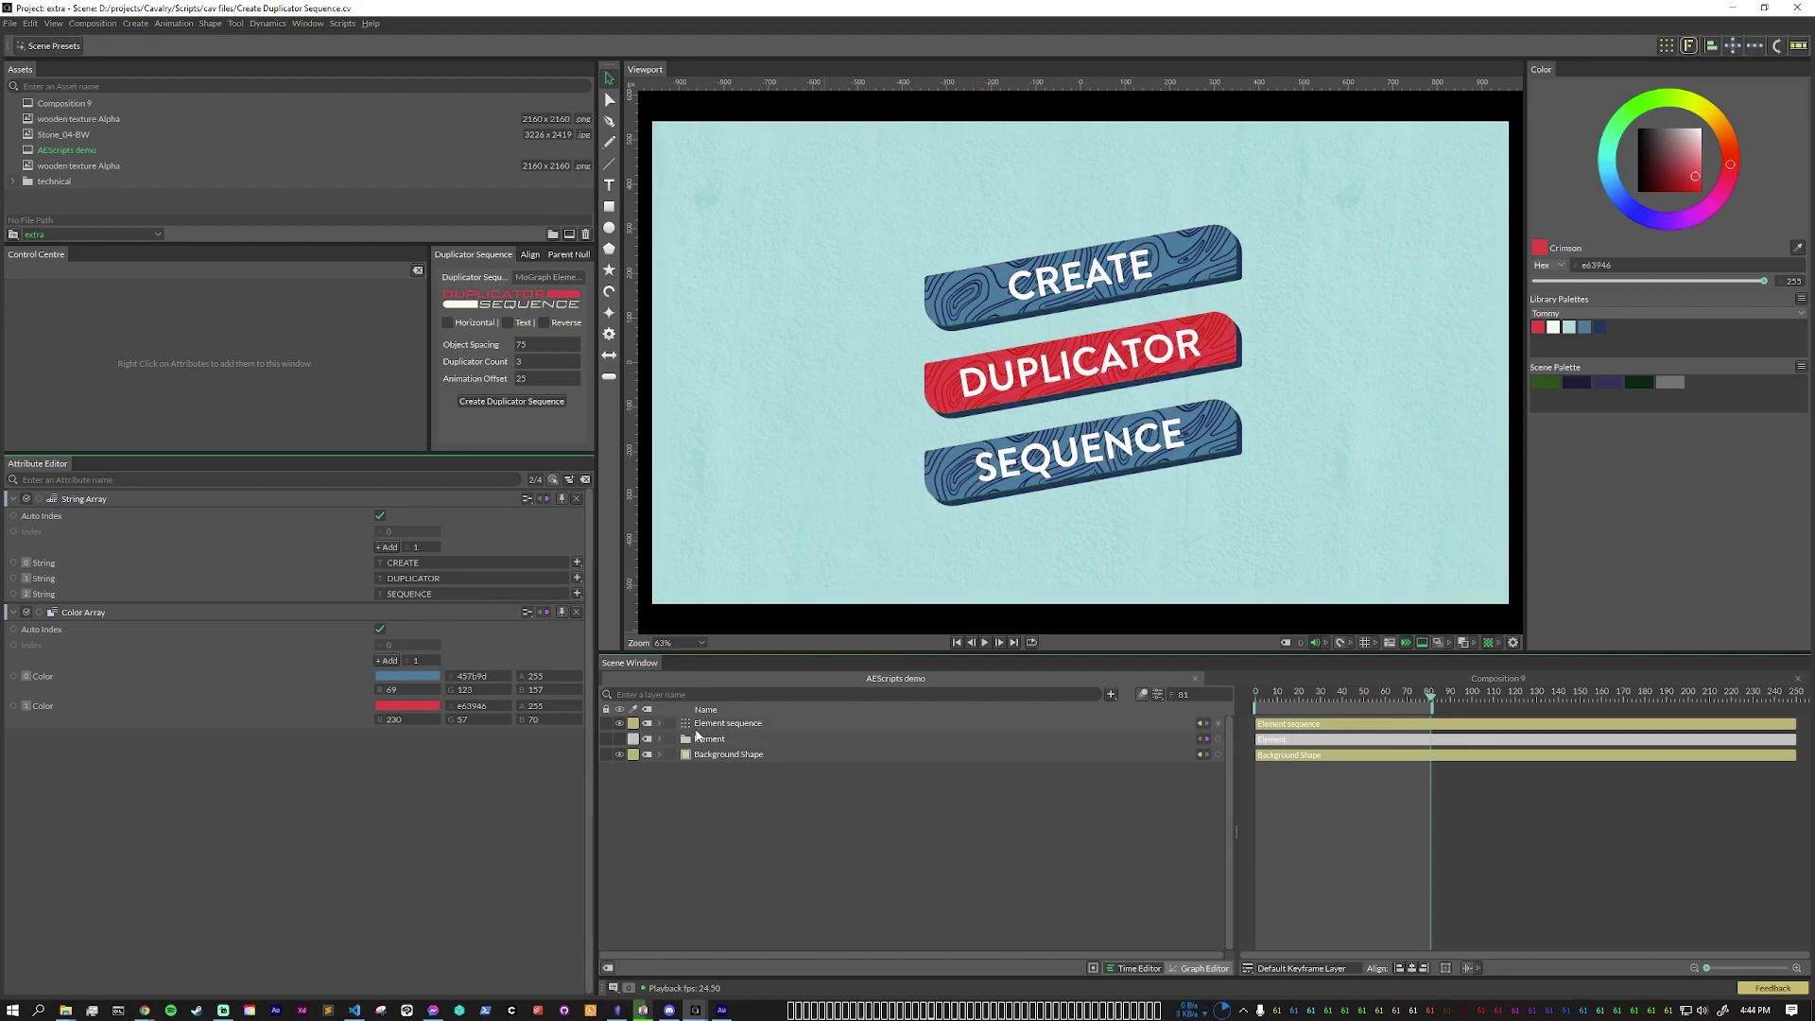
# Step: Set the Element sequence's Dupe sequence stagger Minimum to -10 and play the preview
pyautogui.click(659, 725)
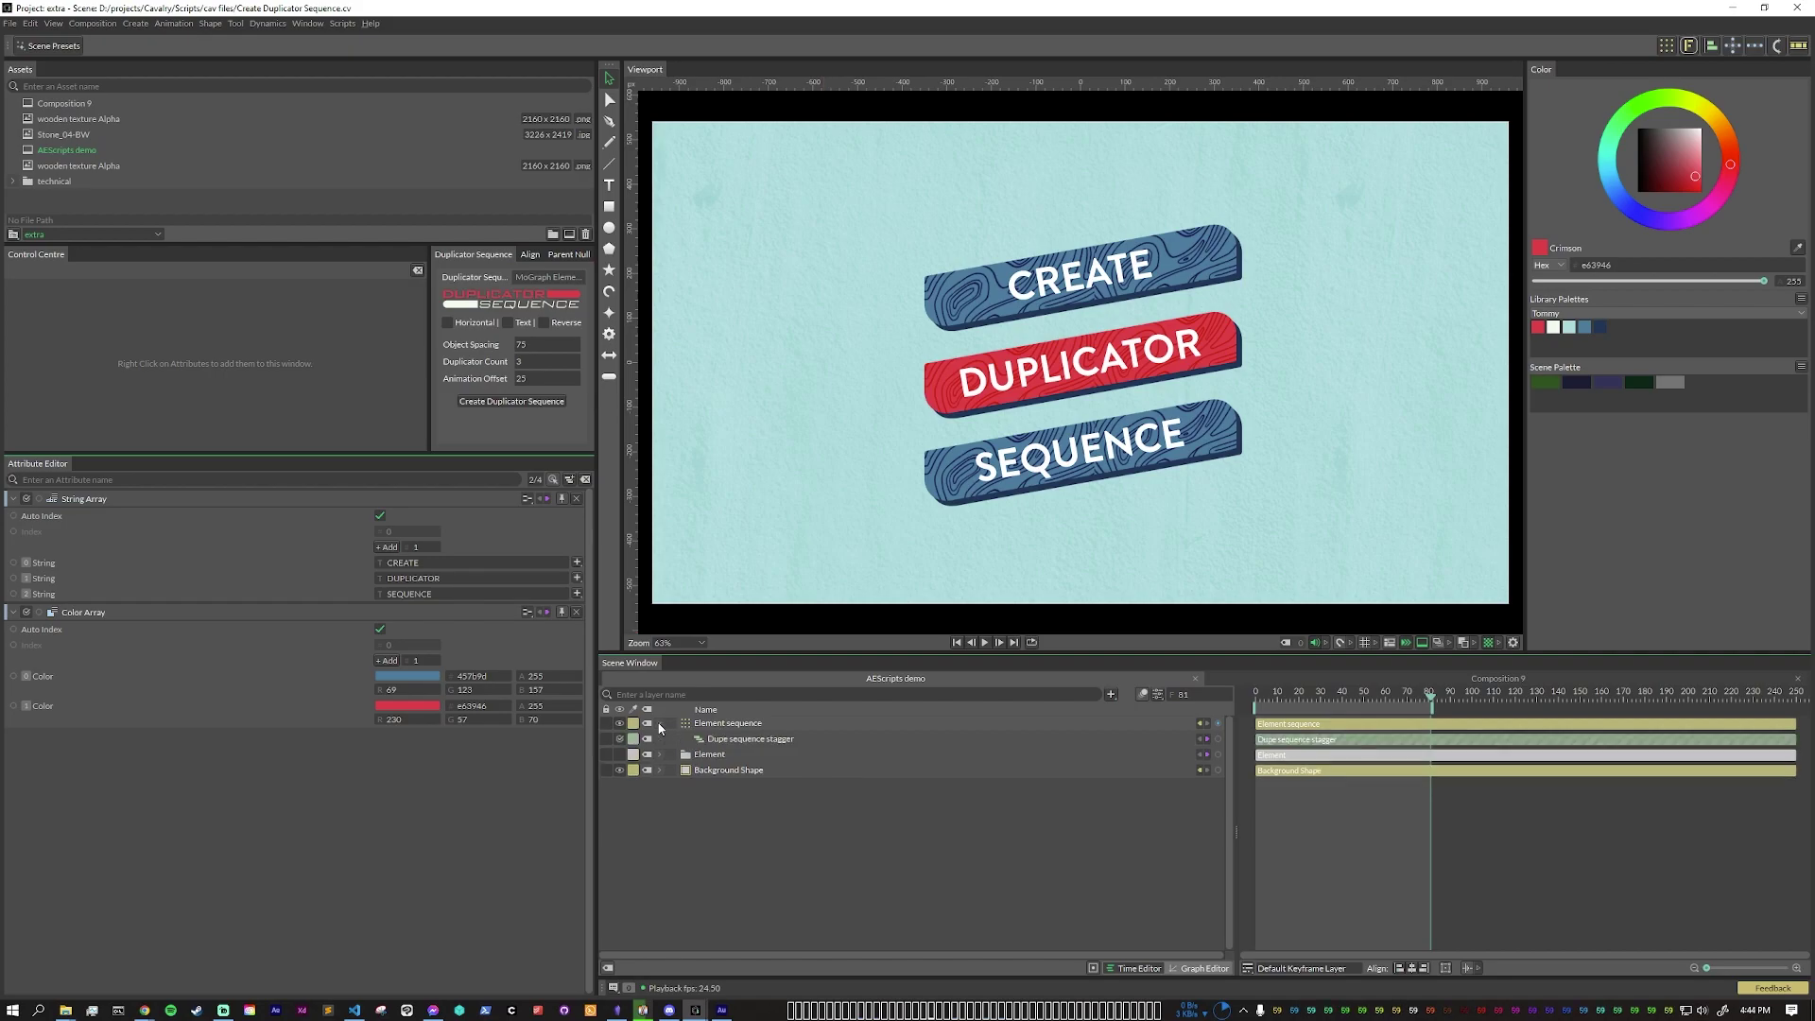
pyautogui.click(750, 742)
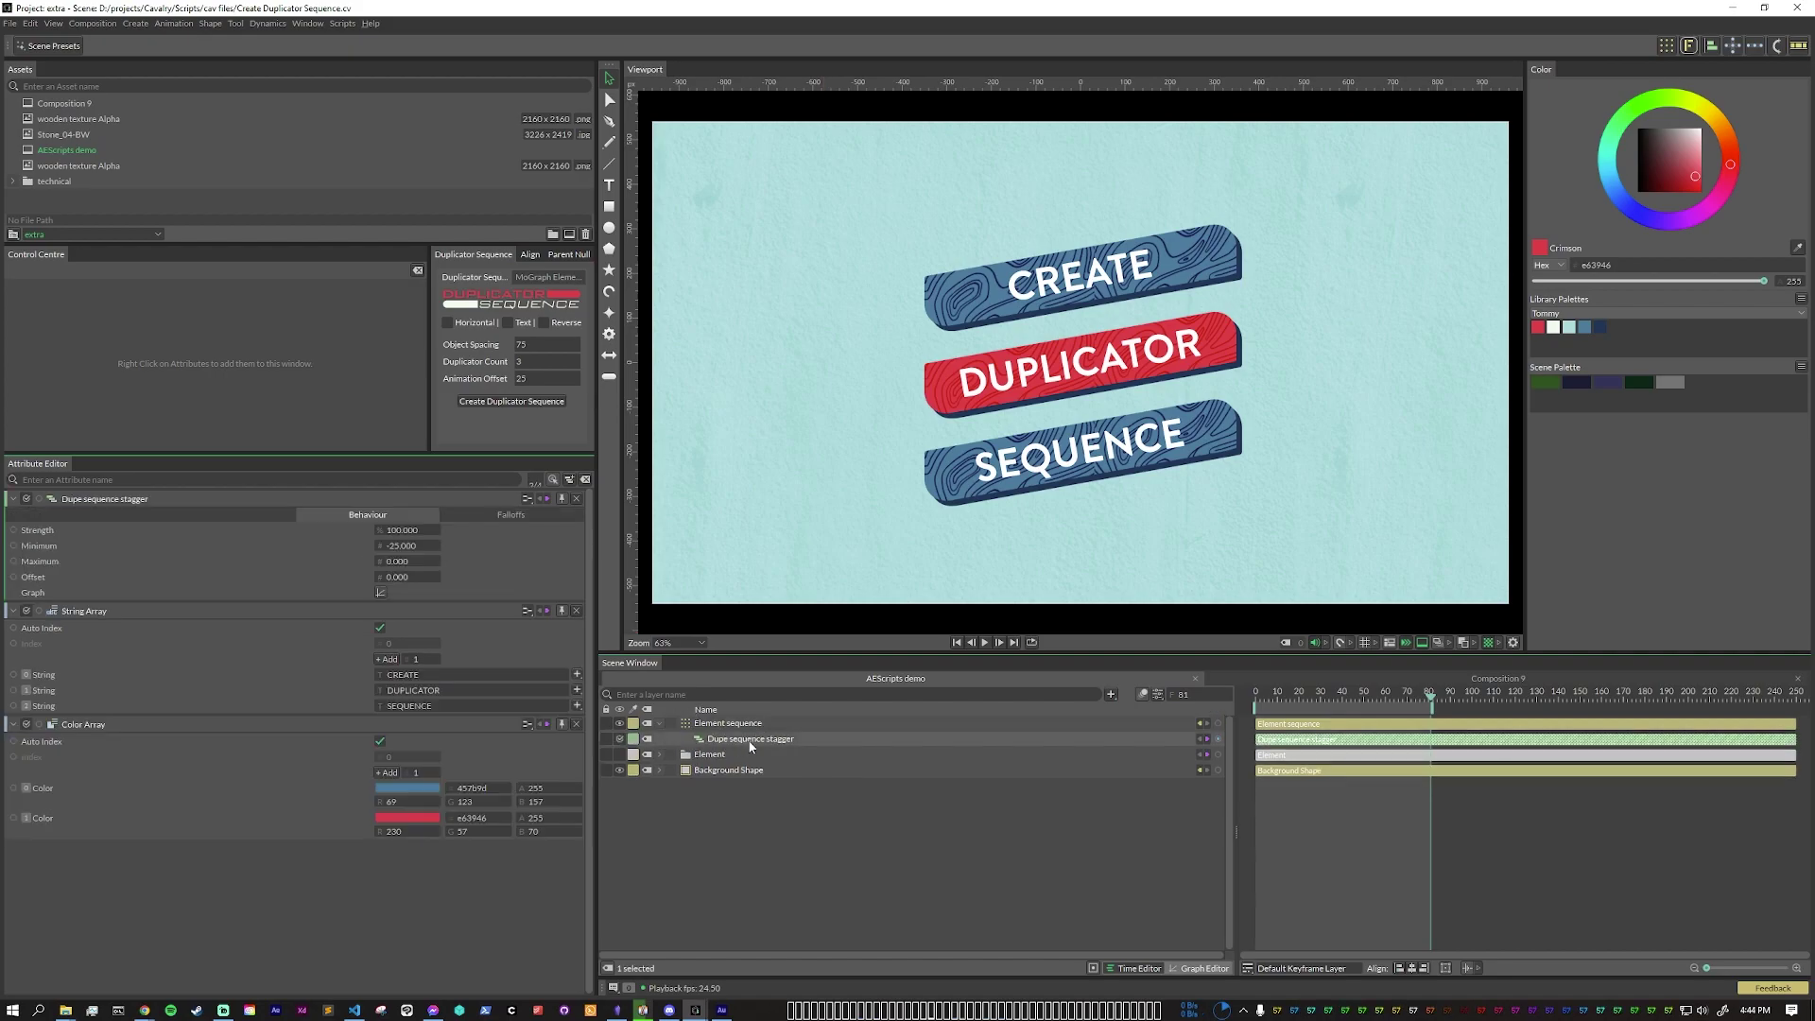
pyautogui.doubleClick(402, 546)
pyautogui.write('-10')
pyautogui.press('Return')
pyautogui.press('space')
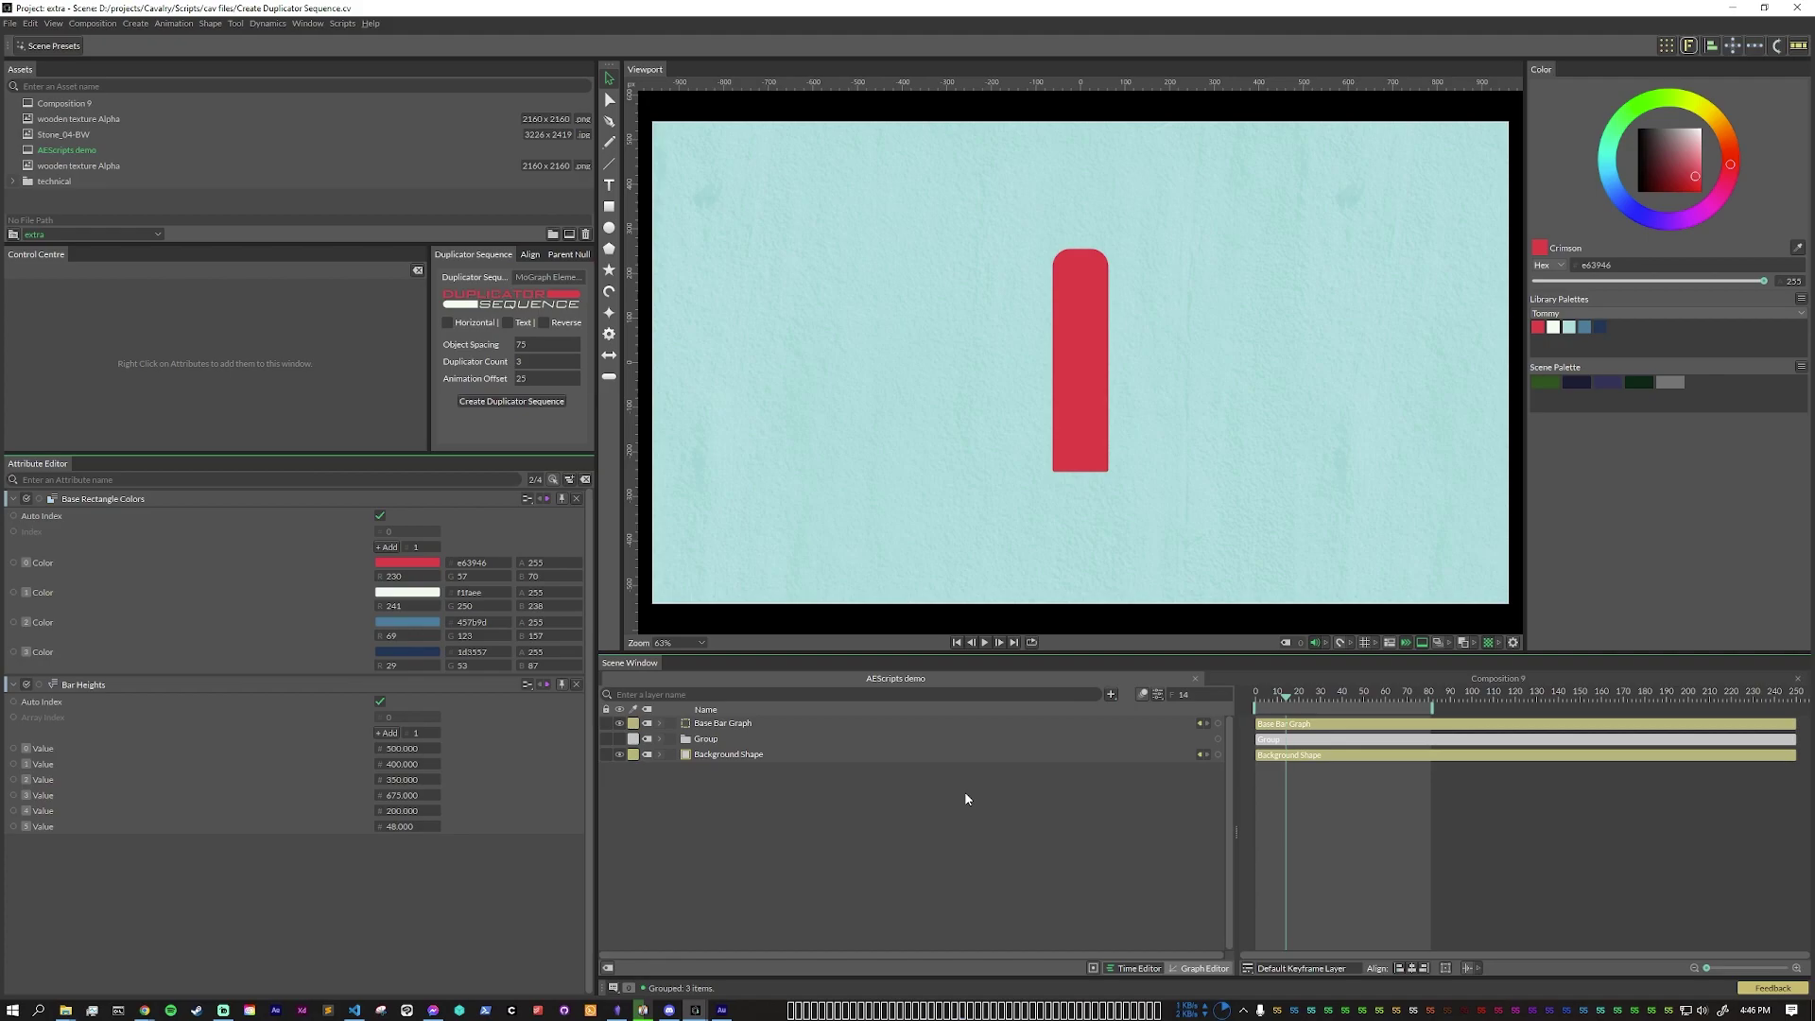
# Step: Inspect the Base Bar Graph layer's parts and animation, then select the Base Bar Graph layer
pyautogui.click(659, 723)
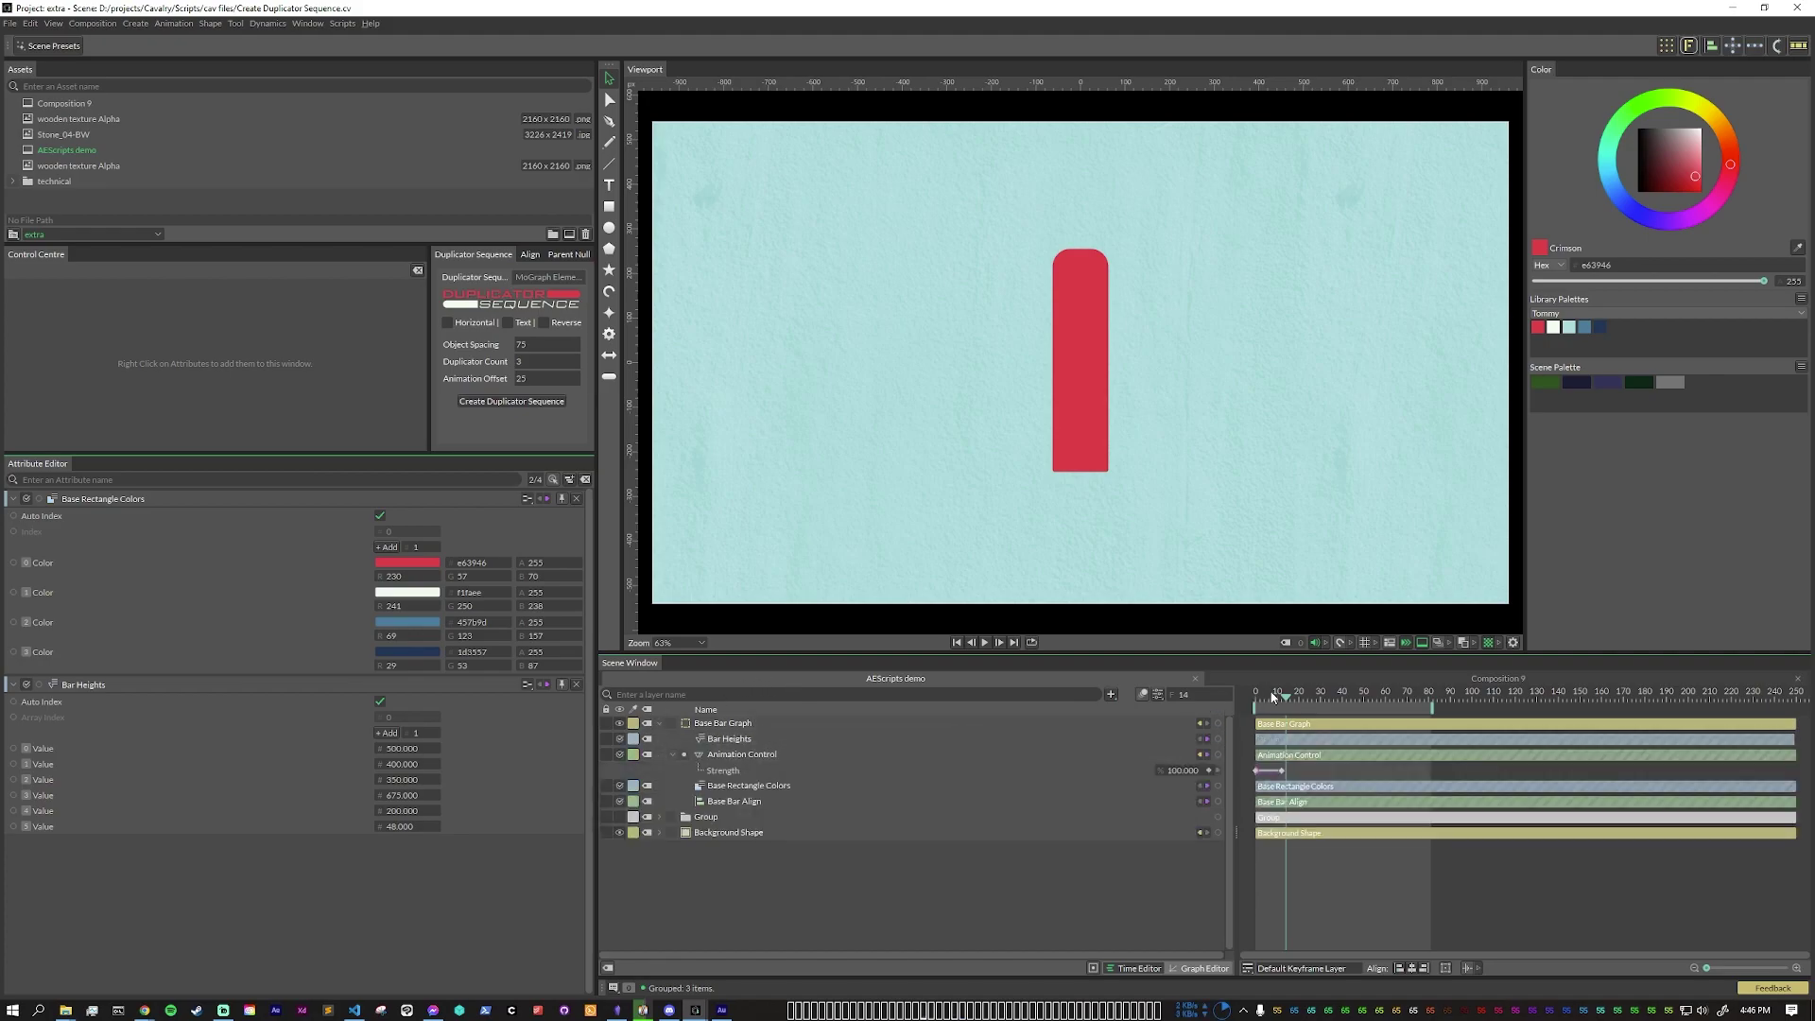
pyautogui.moveTo(1283, 700)
pyautogui.mouseDown()
pyautogui.moveTo(1241, 708)
pyautogui.moveTo(1288, 702)
pyautogui.mouseUp()
pyautogui.click(660, 724)
pyautogui.click(738, 724)
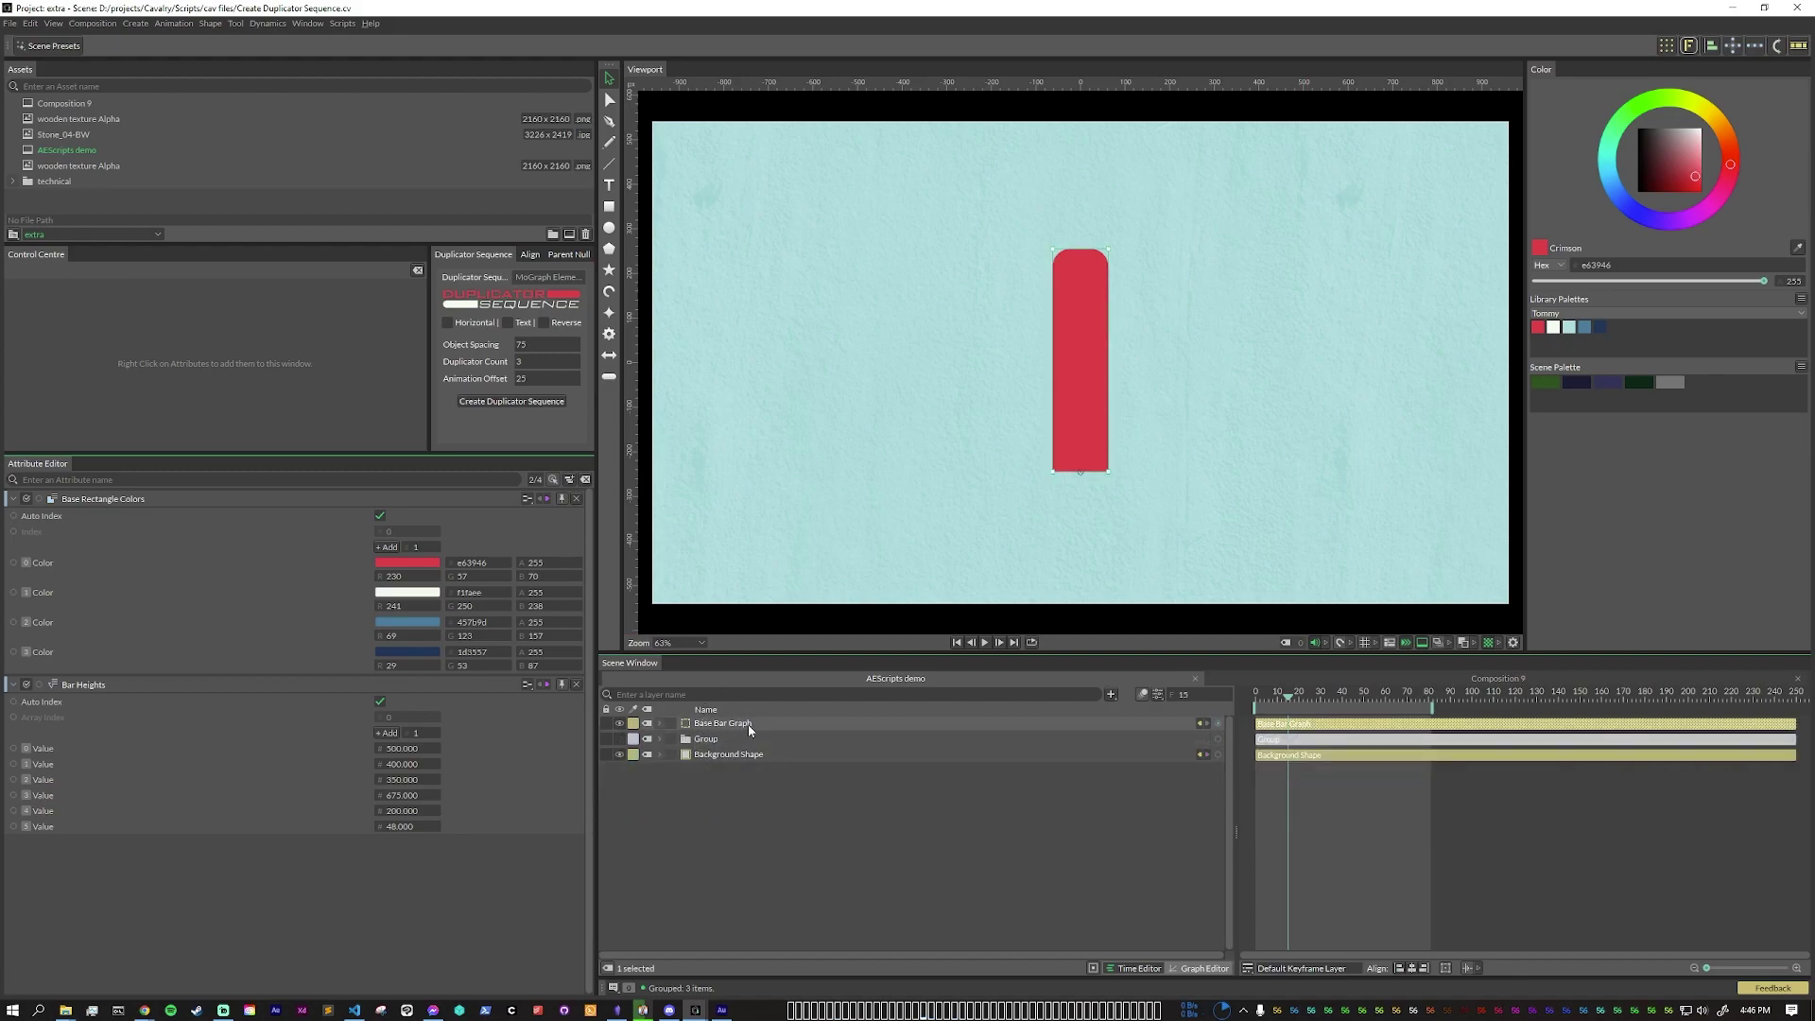
# Step: Set a horizontal layout with Object Spacing 5, Duplicator Count 6 and Animation Offset 5
pyautogui.click(446, 321)
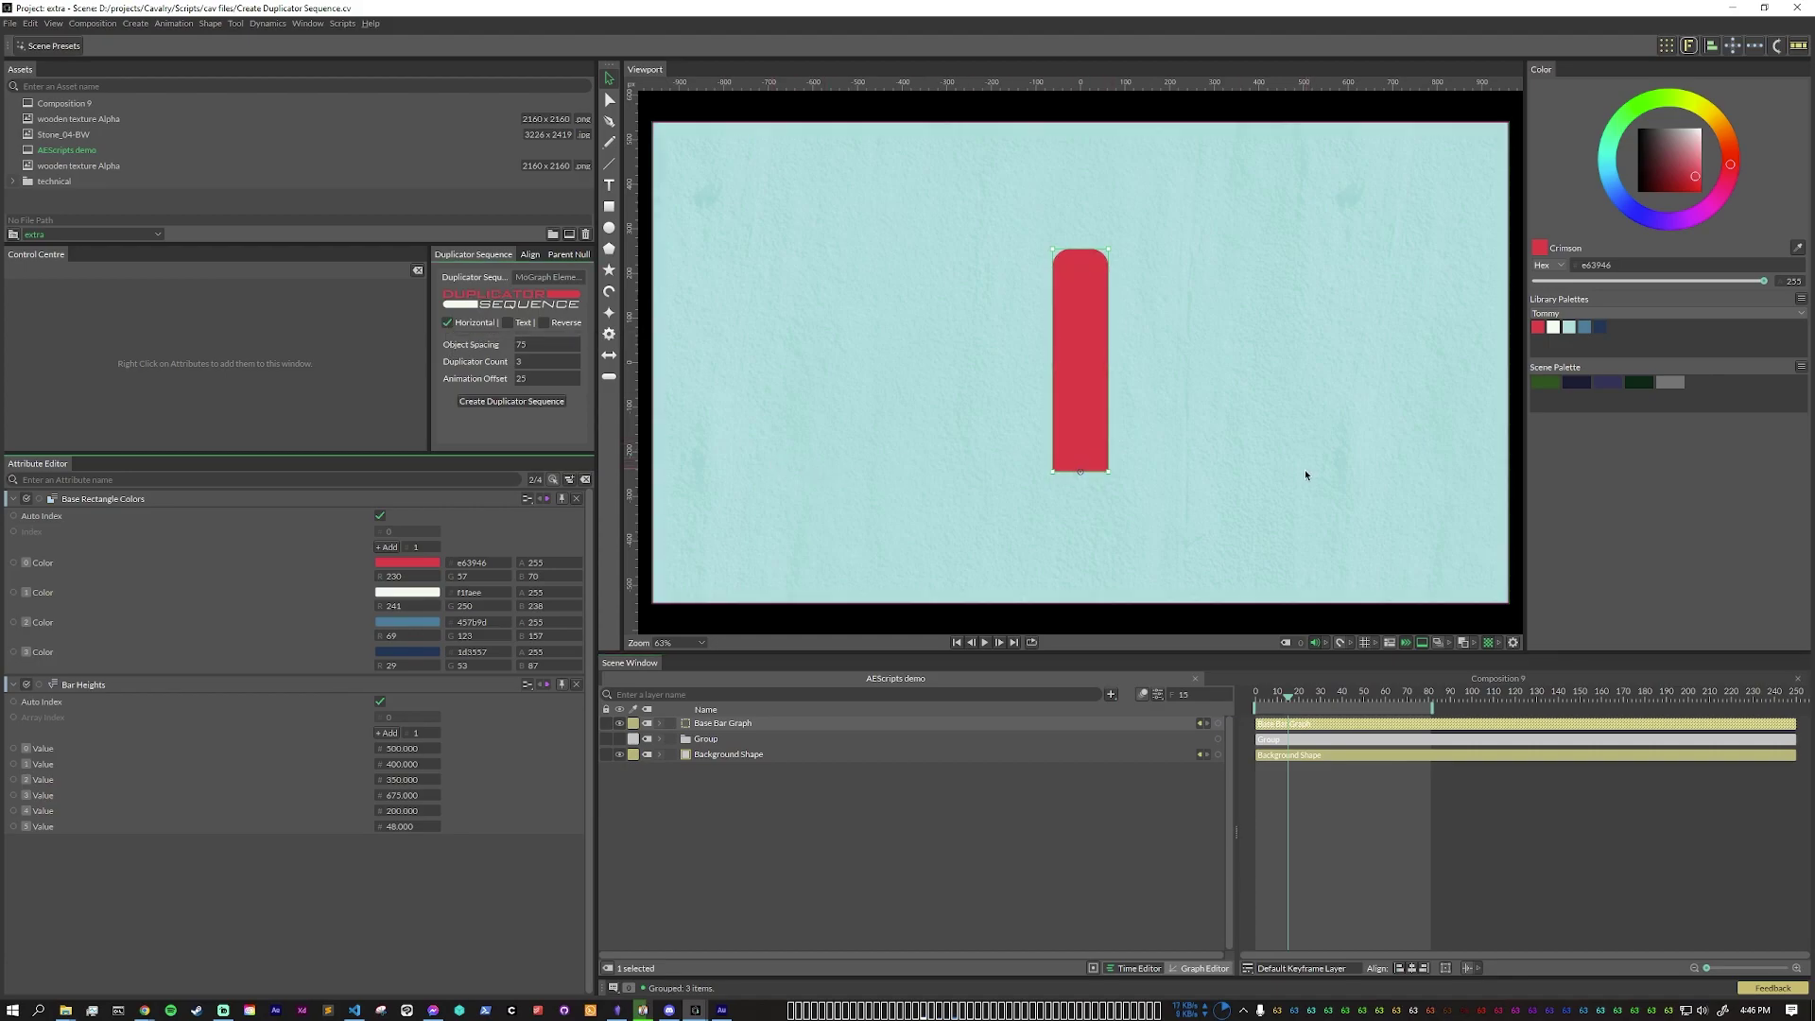
pyautogui.click(532, 346)
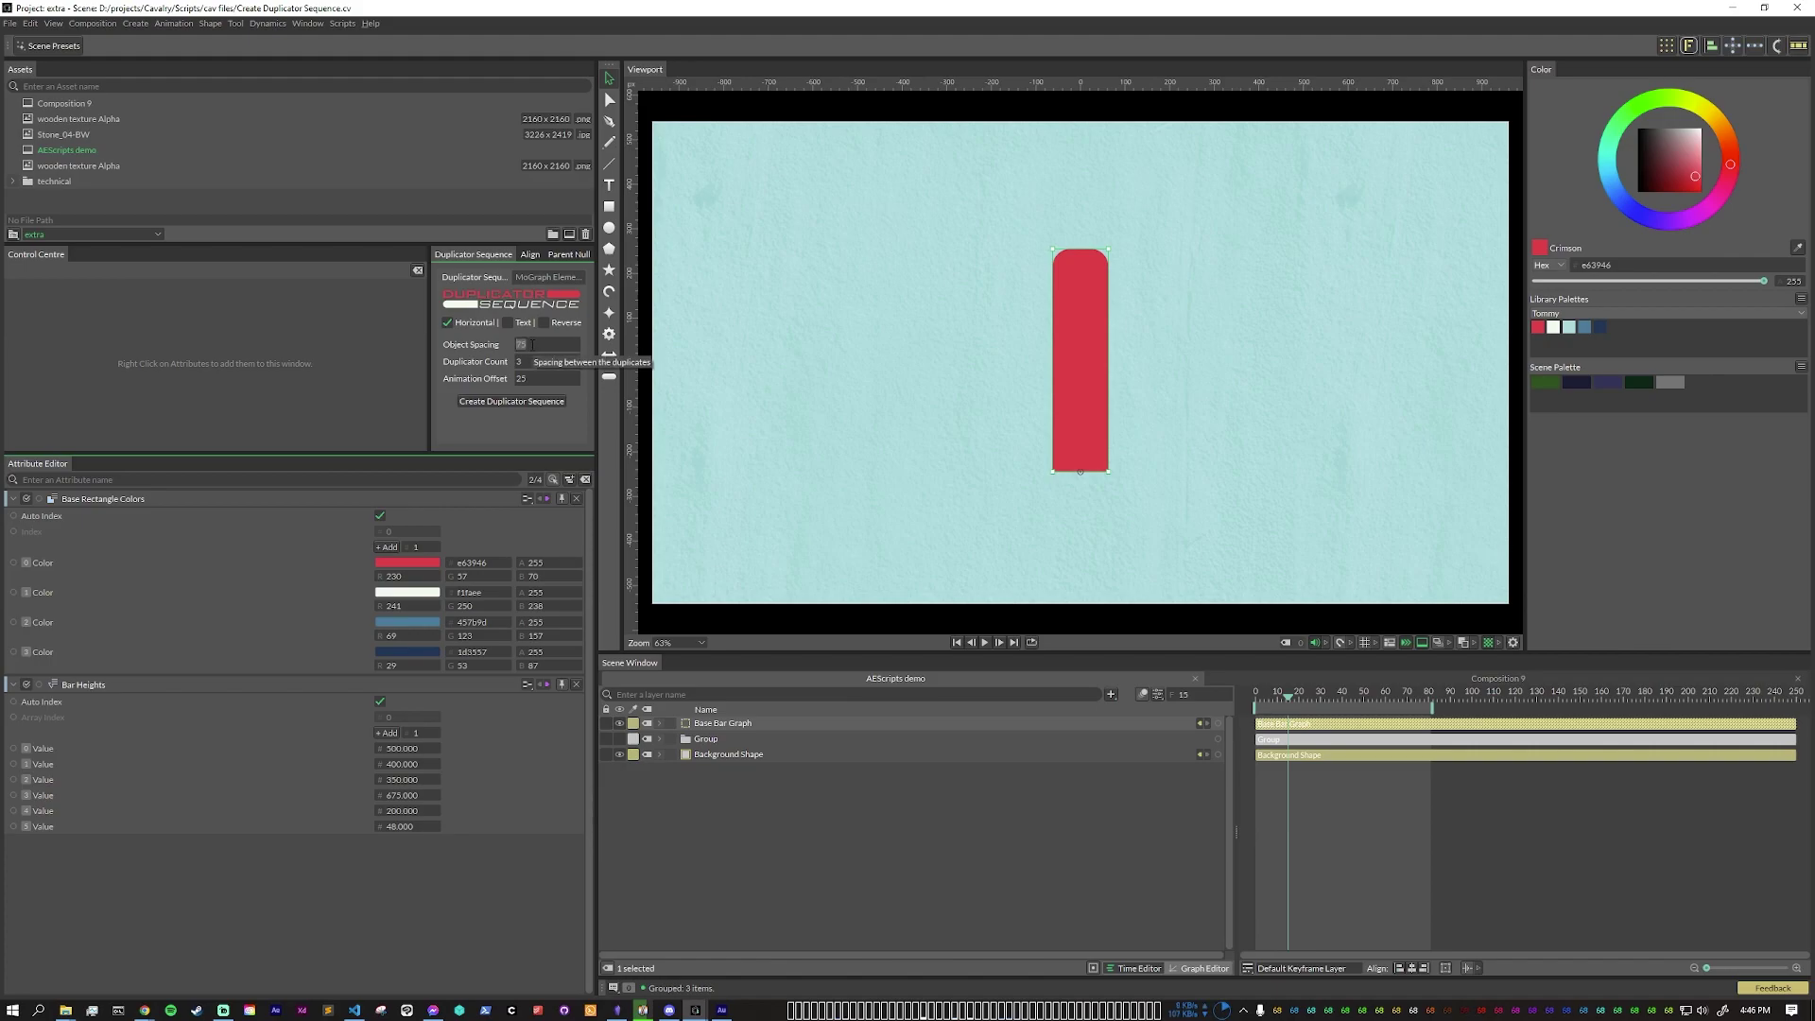
pyautogui.write('5')
pyautogui.press('Tab')
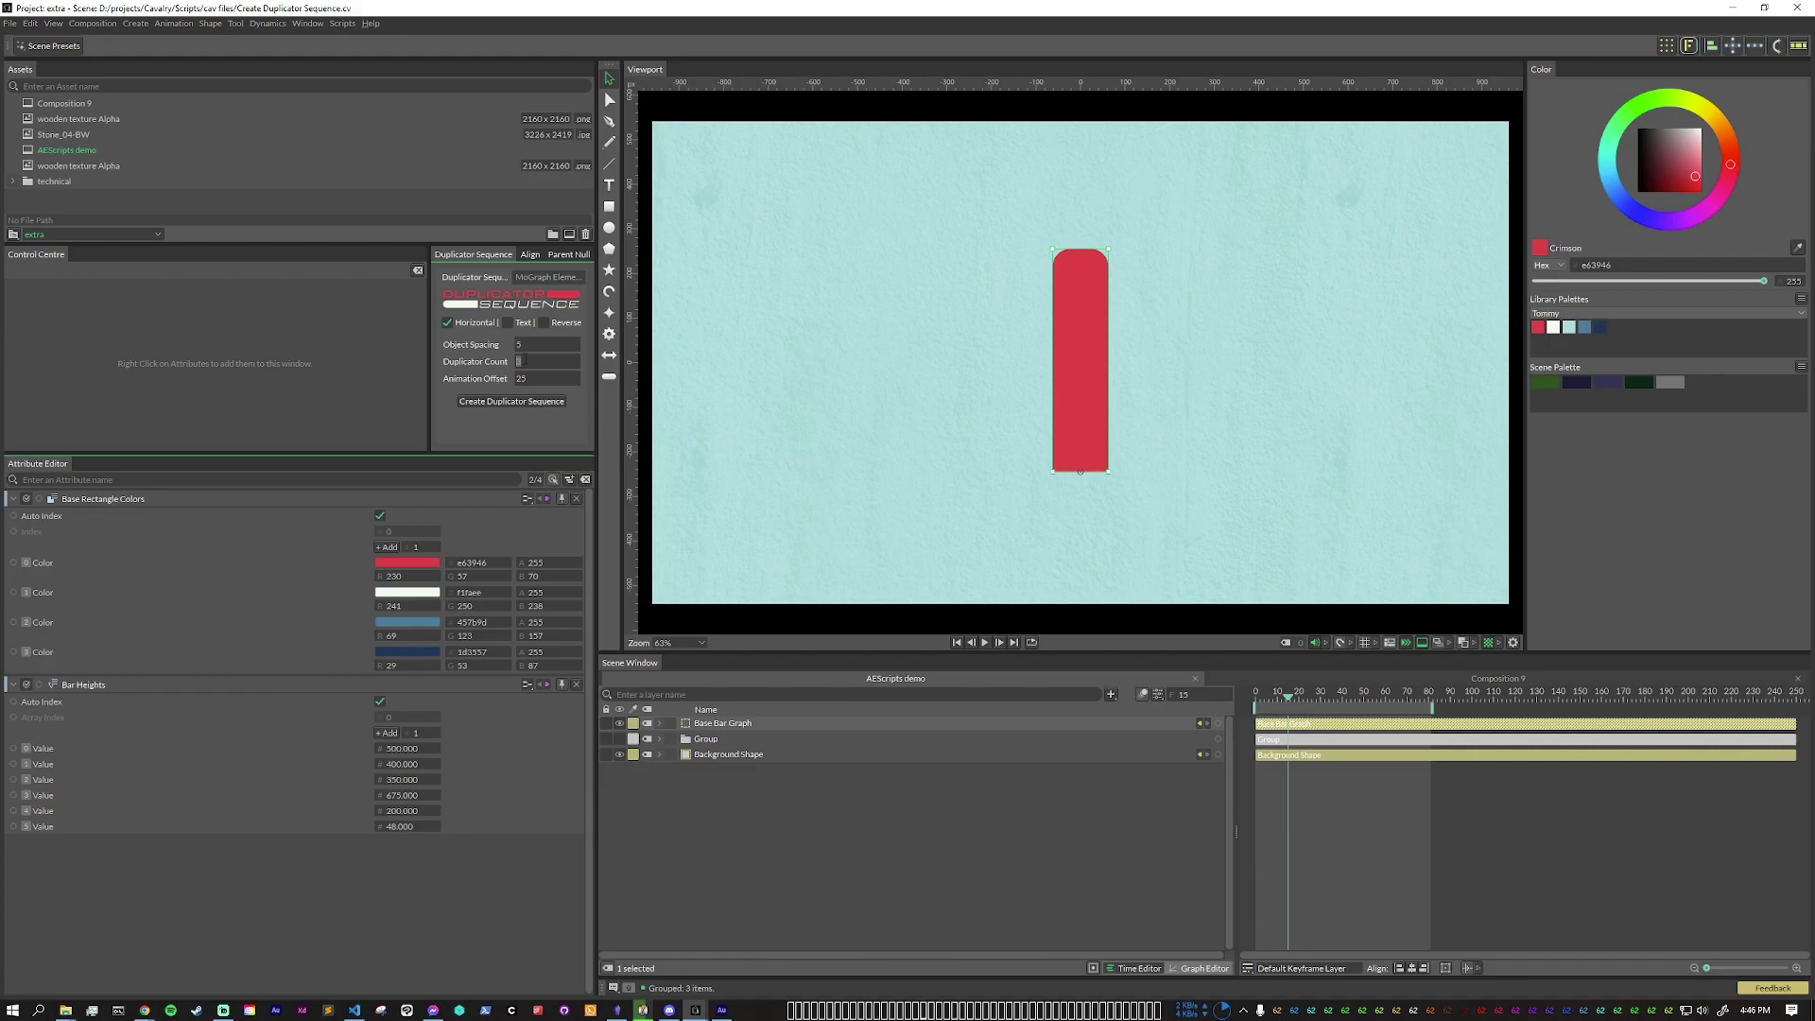
pyautogui.press('Tab')
pyautogui.write('5')
# Step: Create the six-bar duplicator sequence, play it, then undo it
pyautogui.click(523, 404)
pyautogui.click(985, 642)
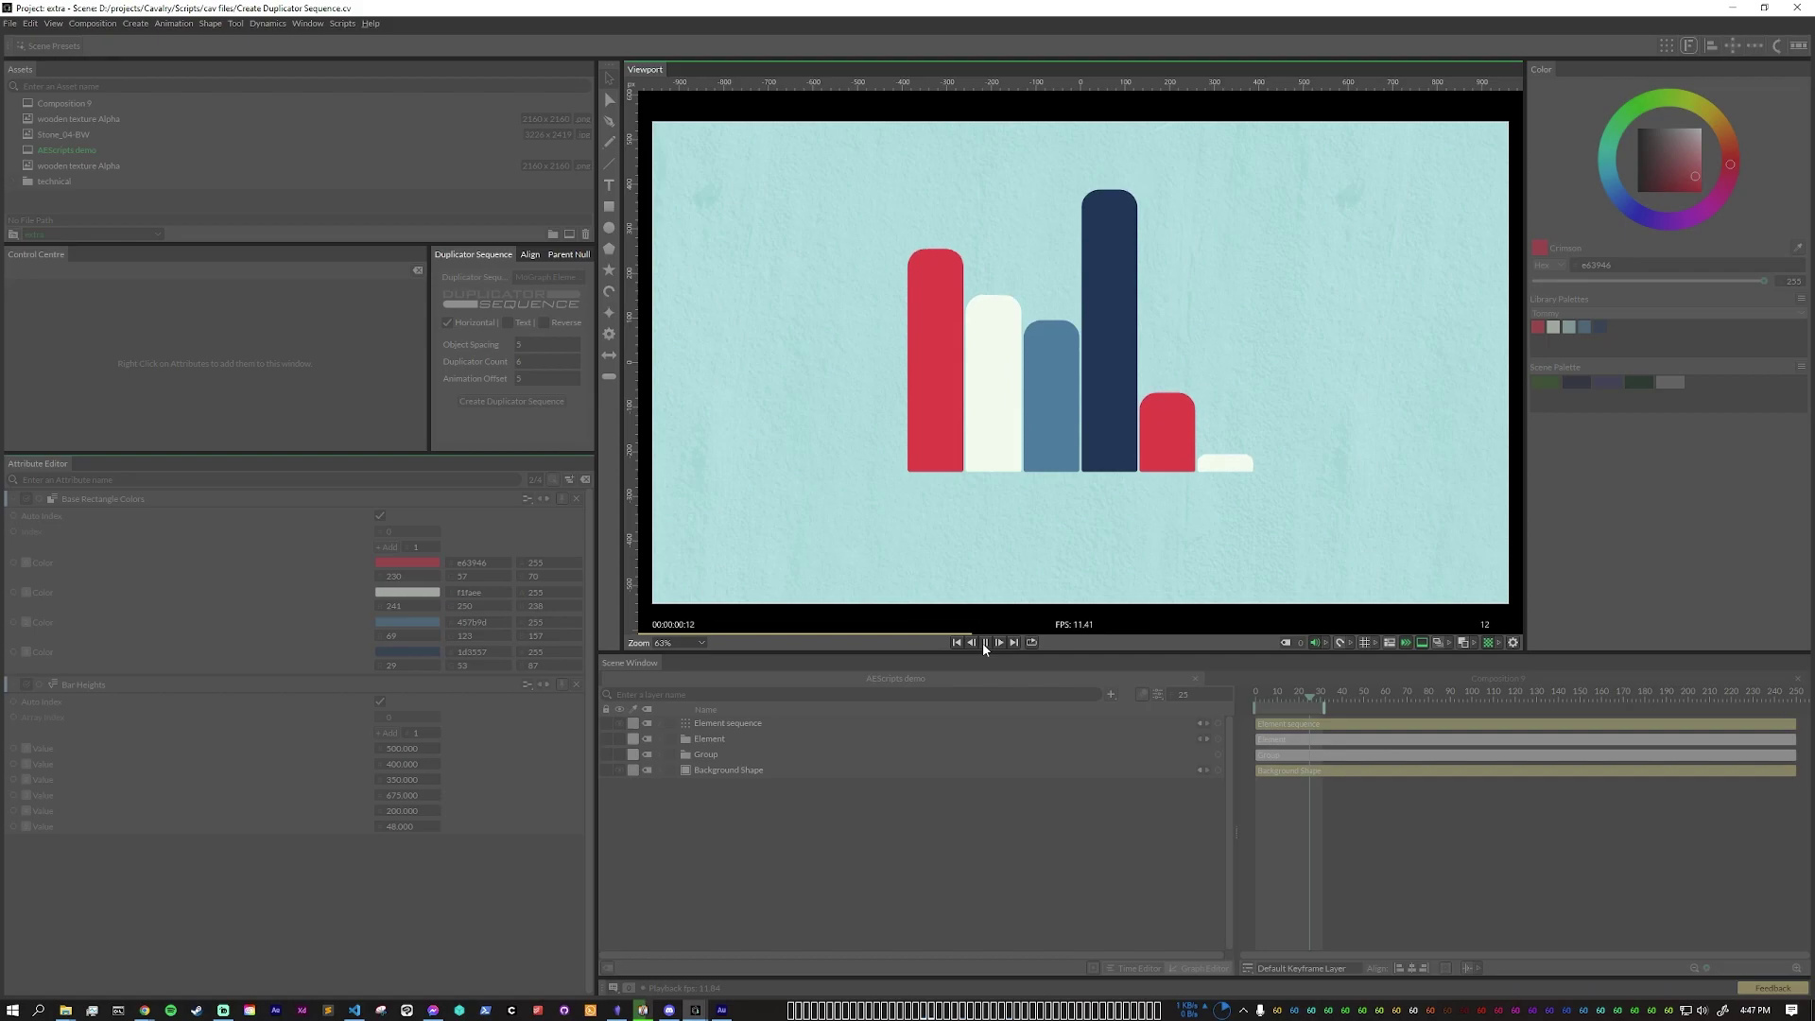
pyautogui.click(1279, 694)
pyautogui.hotkey('ctrl', 'z')
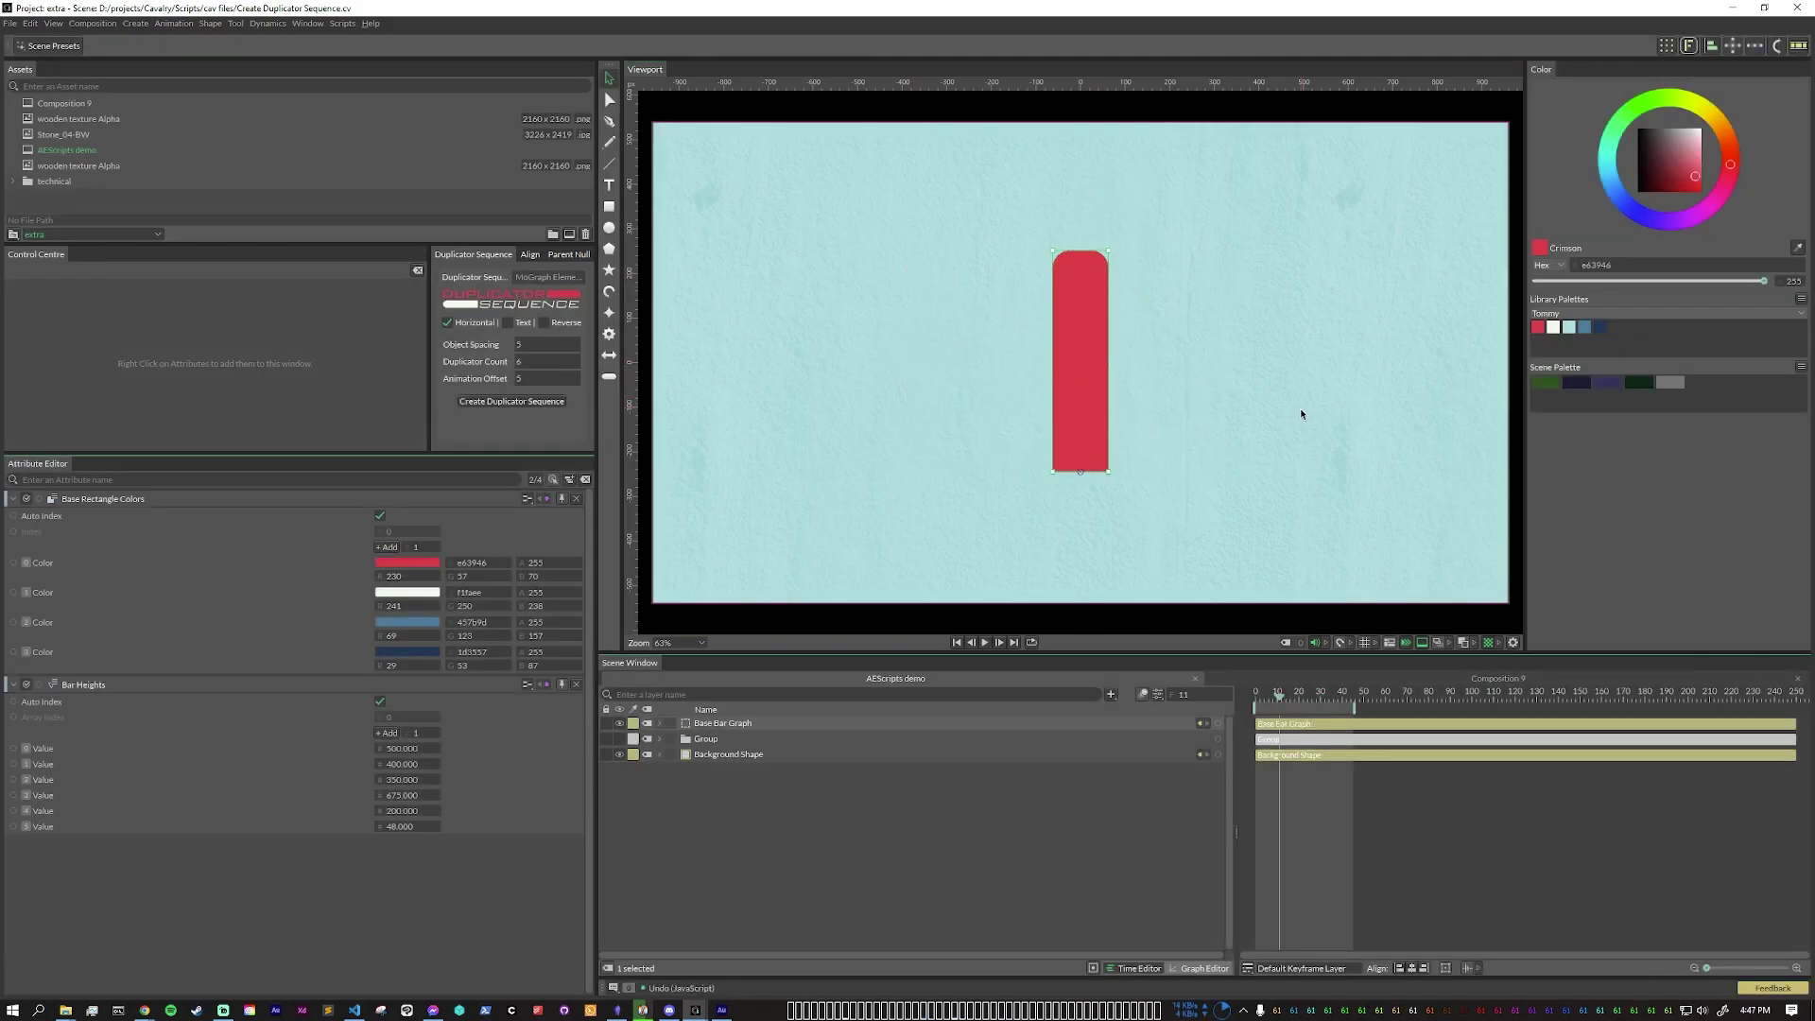
# Step: Enable Reverse and recreate the bar sequence so the bars animate in reverse order
pyautogui.click(544, 323)
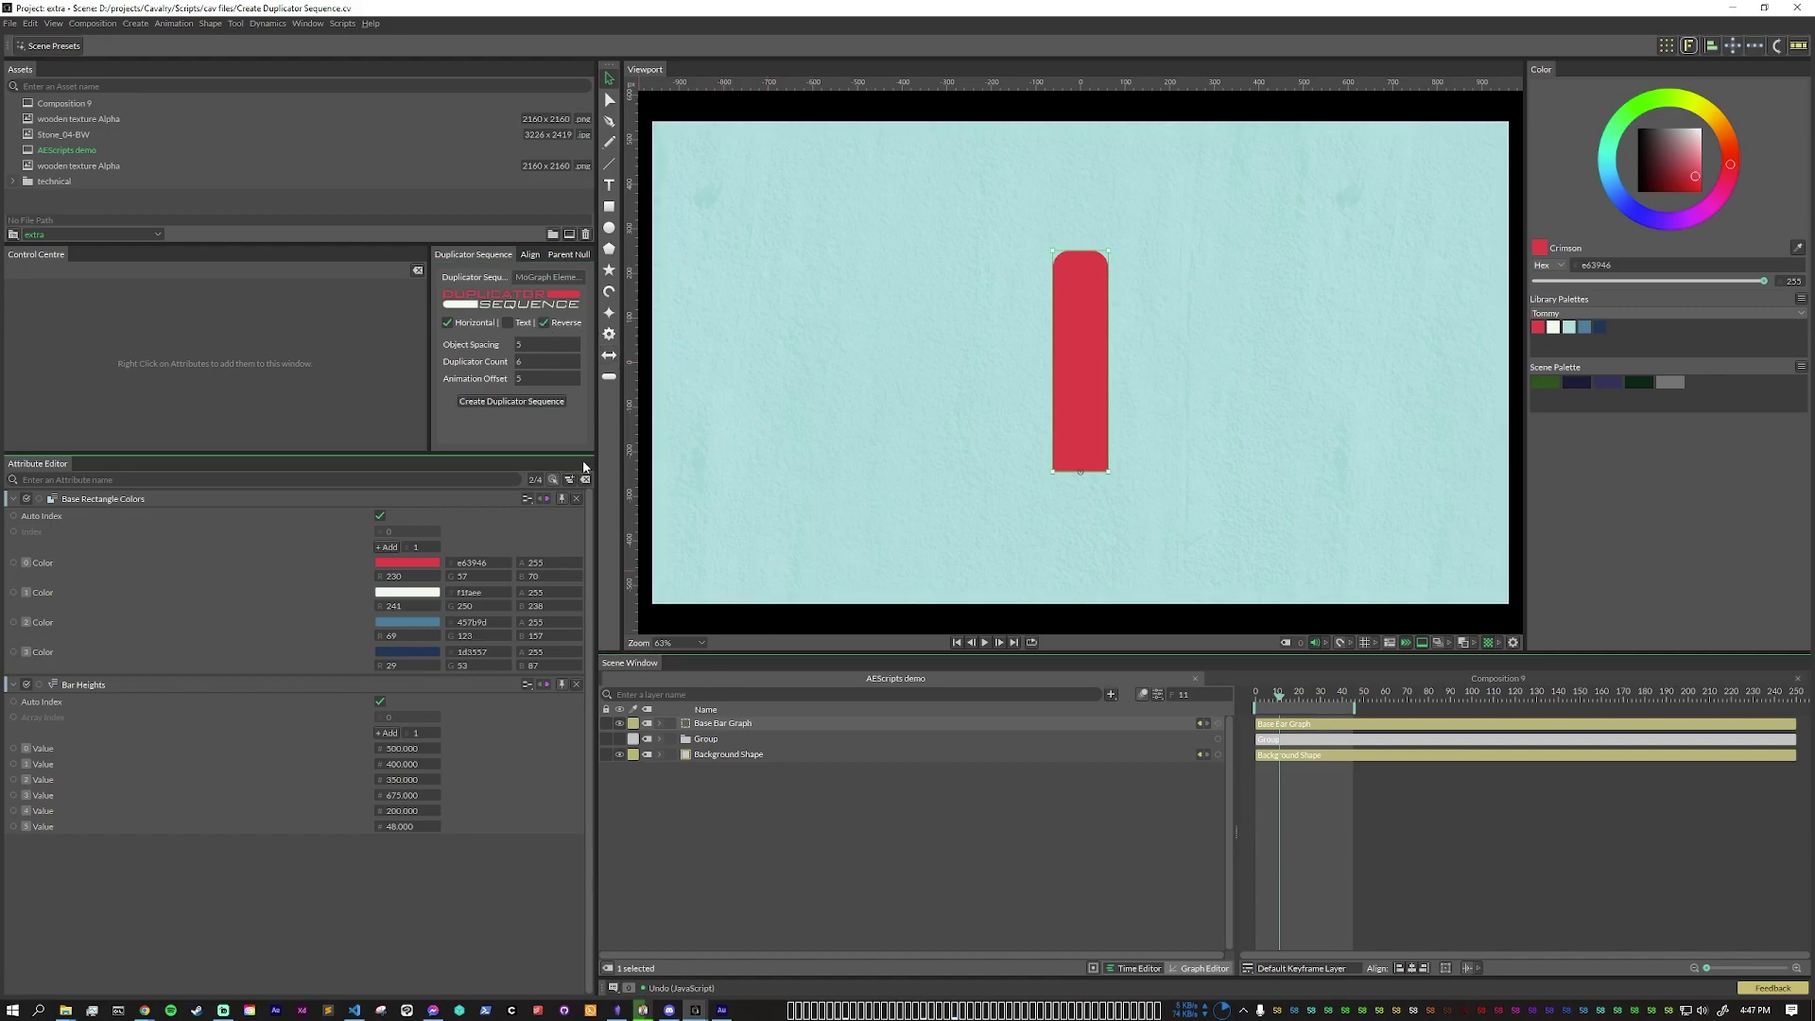
pyautogui.click(512, 401)
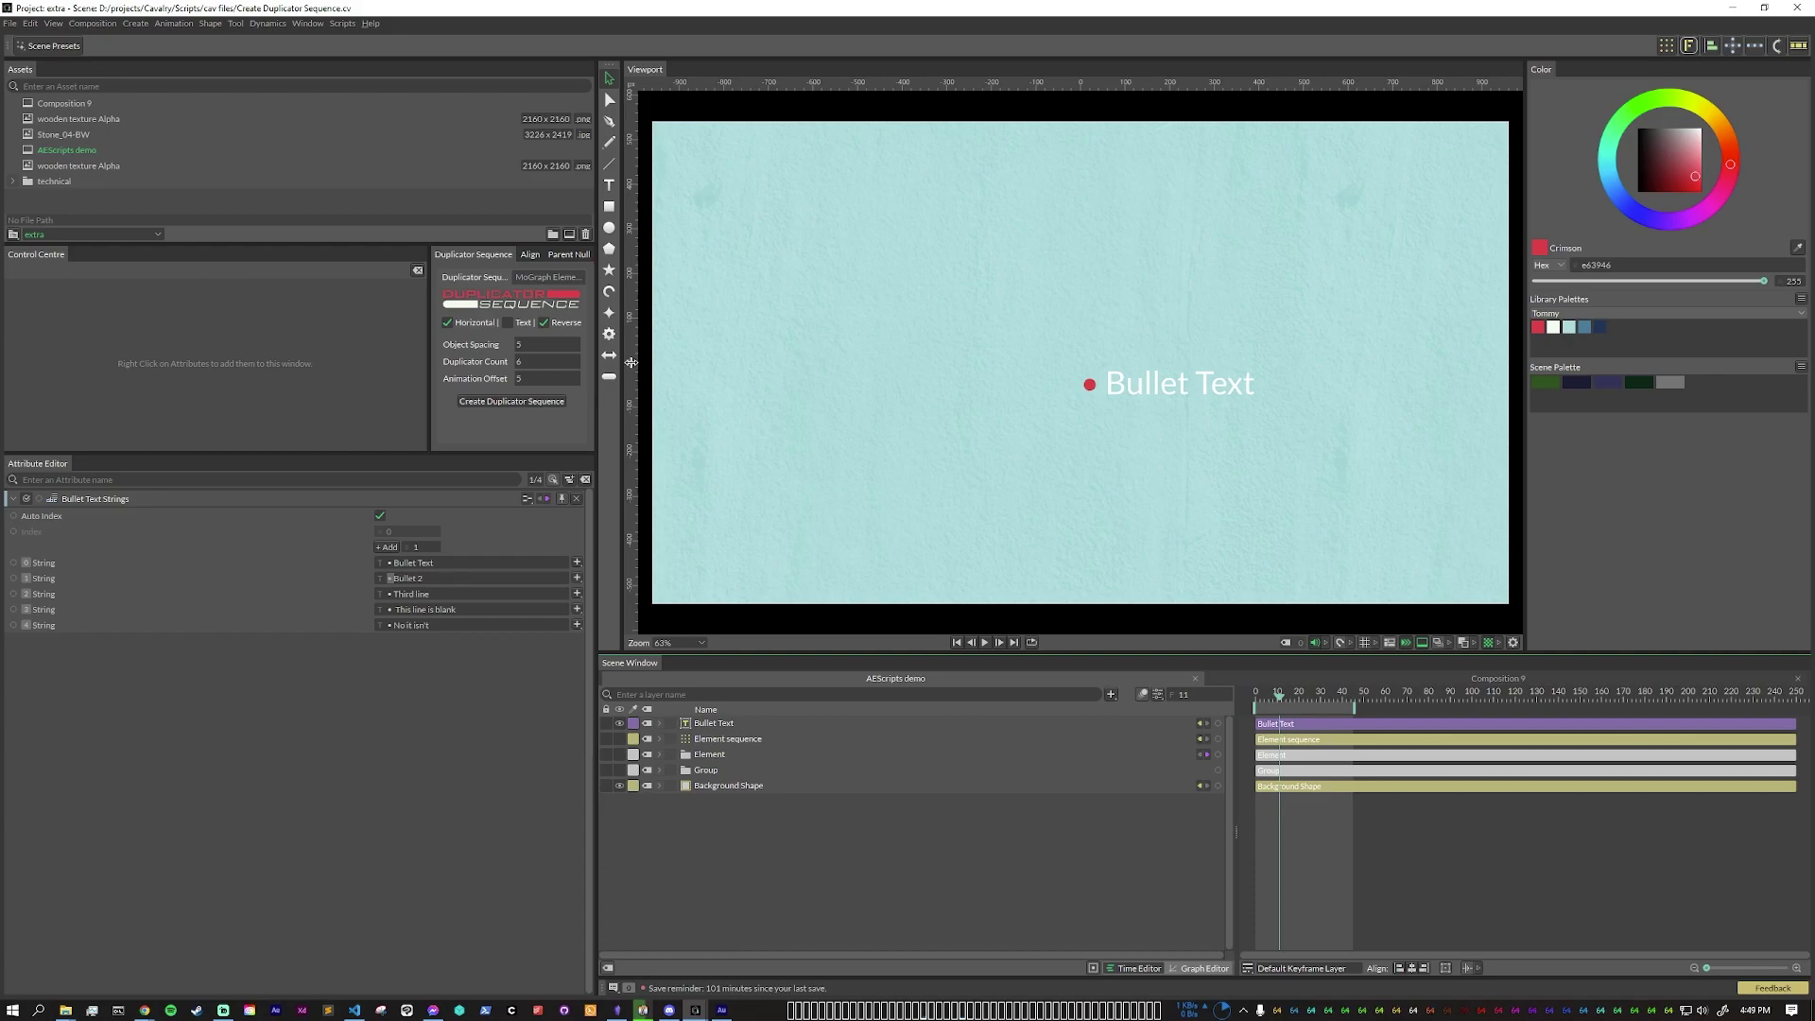
# Step: Disable Reverse, enable Text, set spacing 50 and offset 25, then duplicate and play the bullet list
pyautogui.click(555, 323)
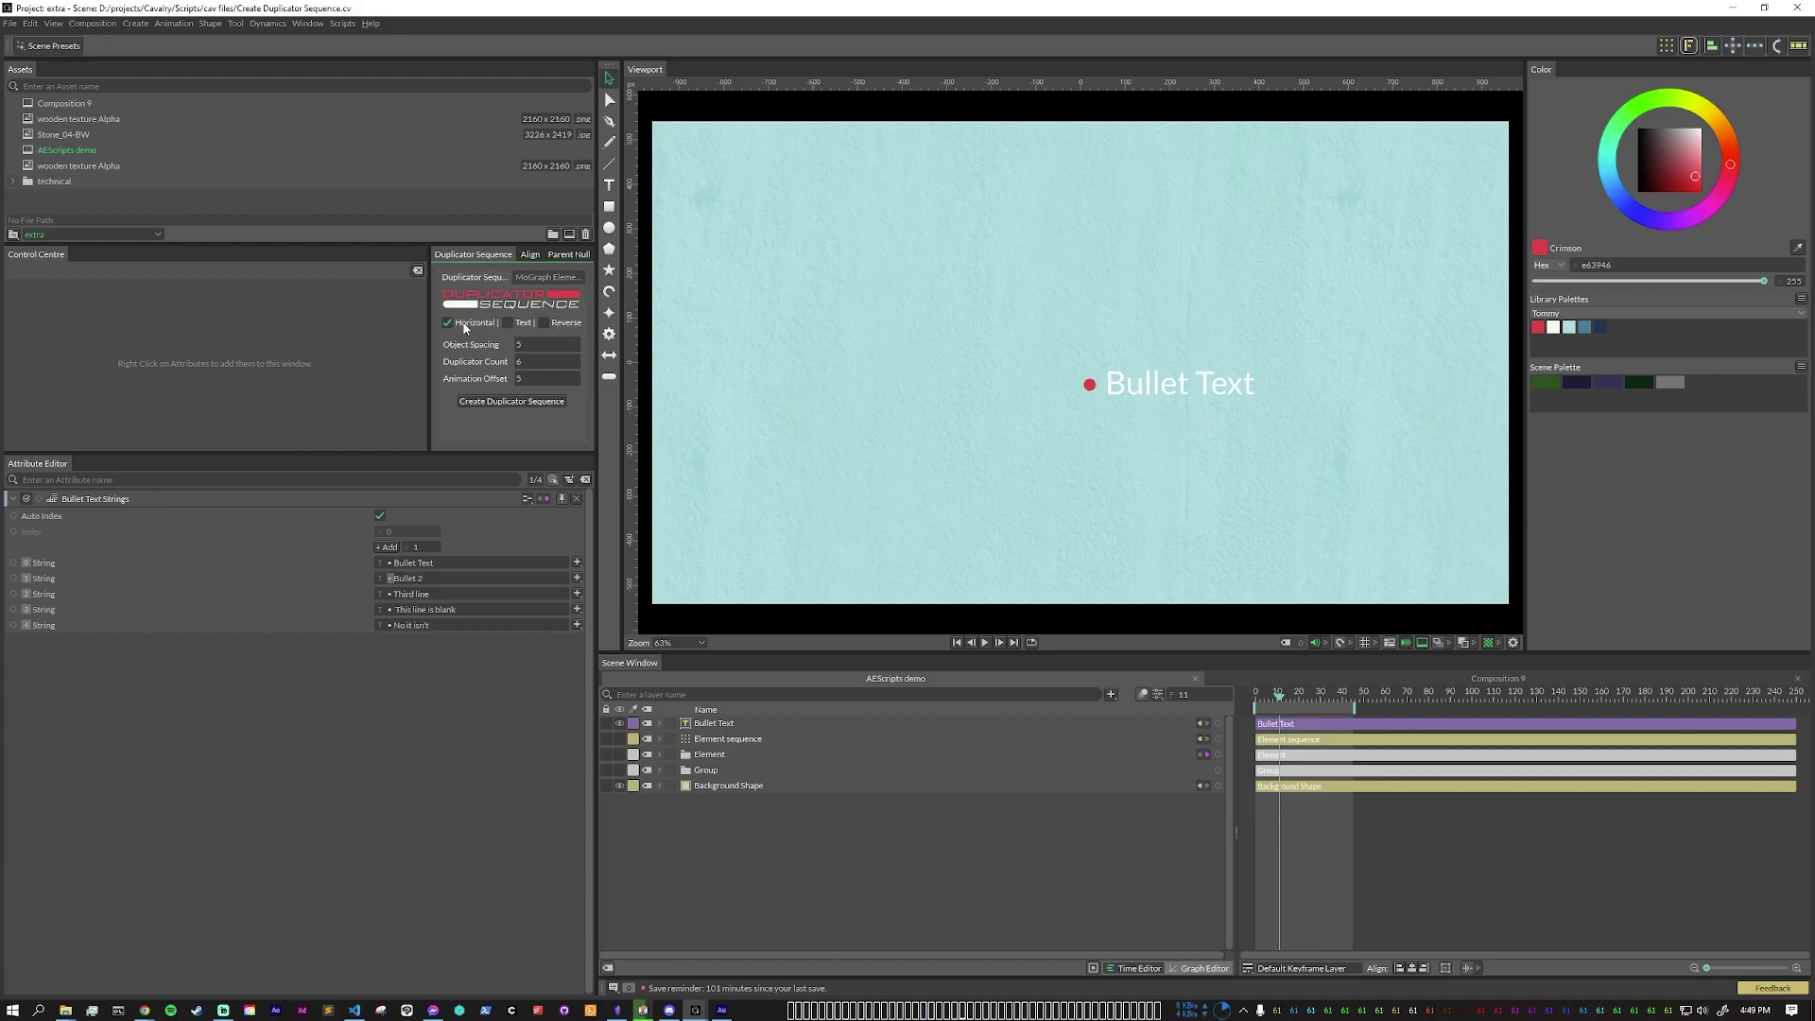
pyautogui.click(510, 324)
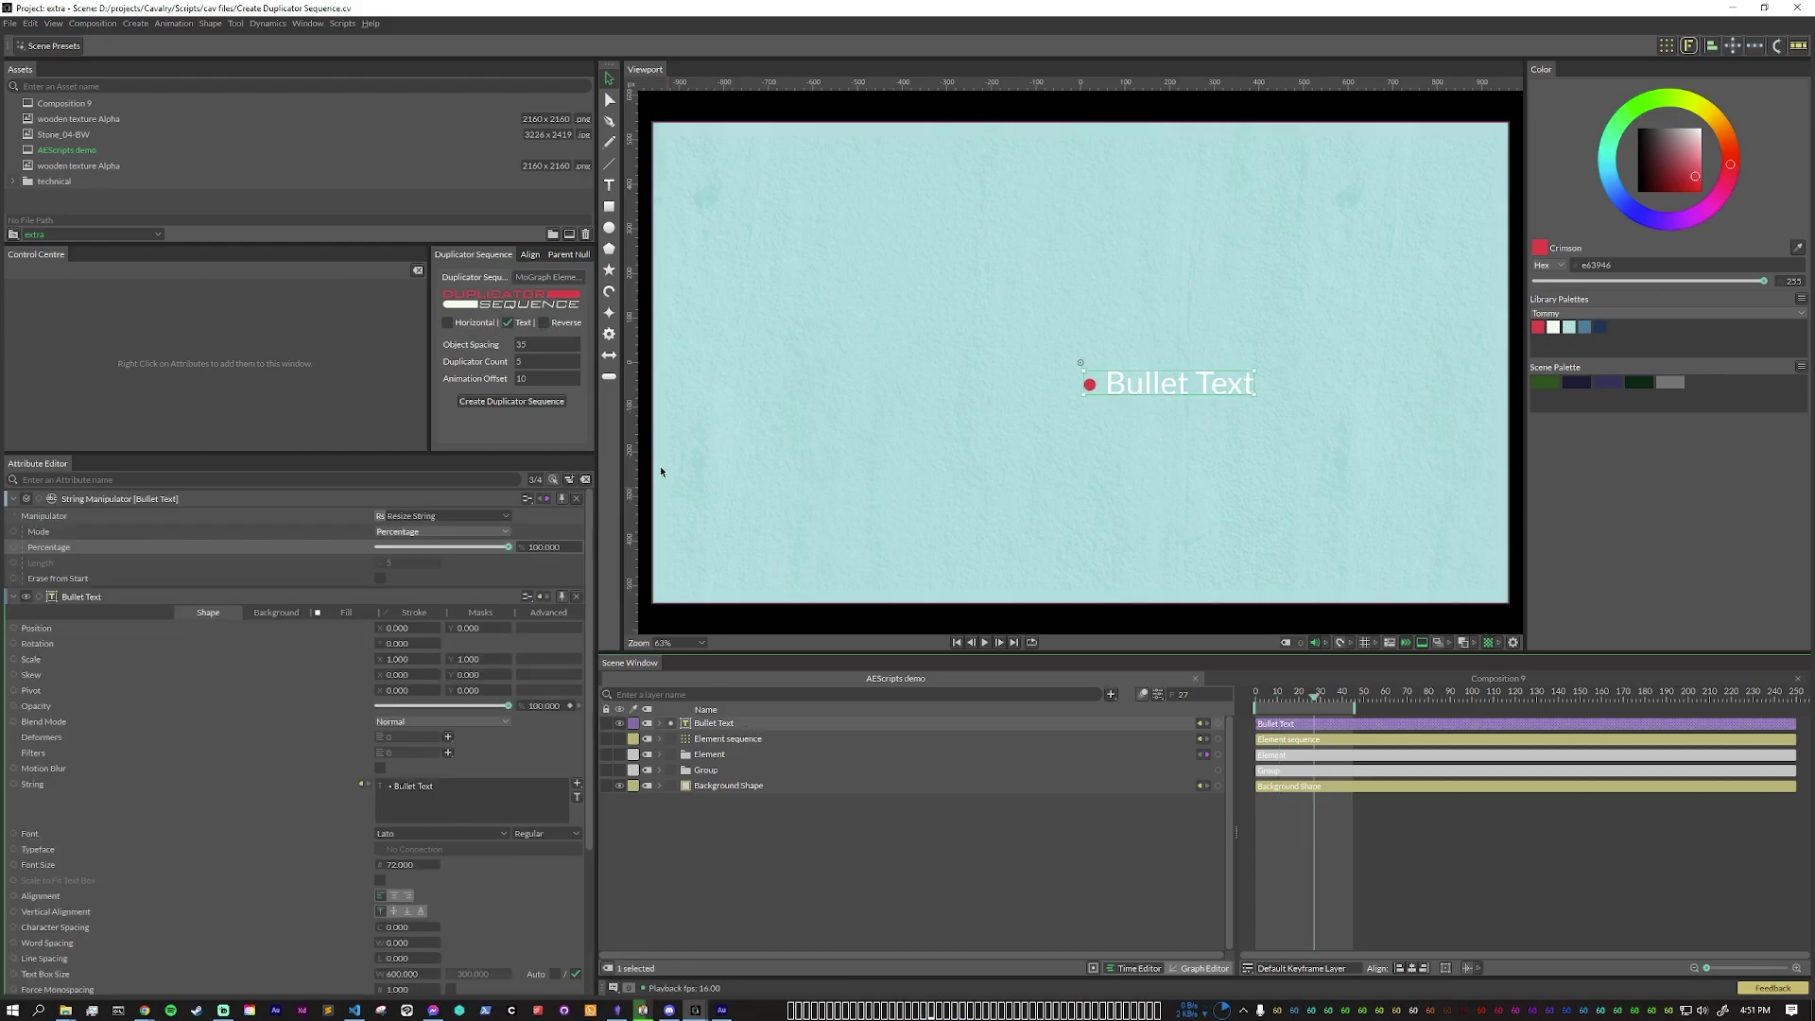
pyautogui.doubleClick(522, 345)
pyautogui.write('50')
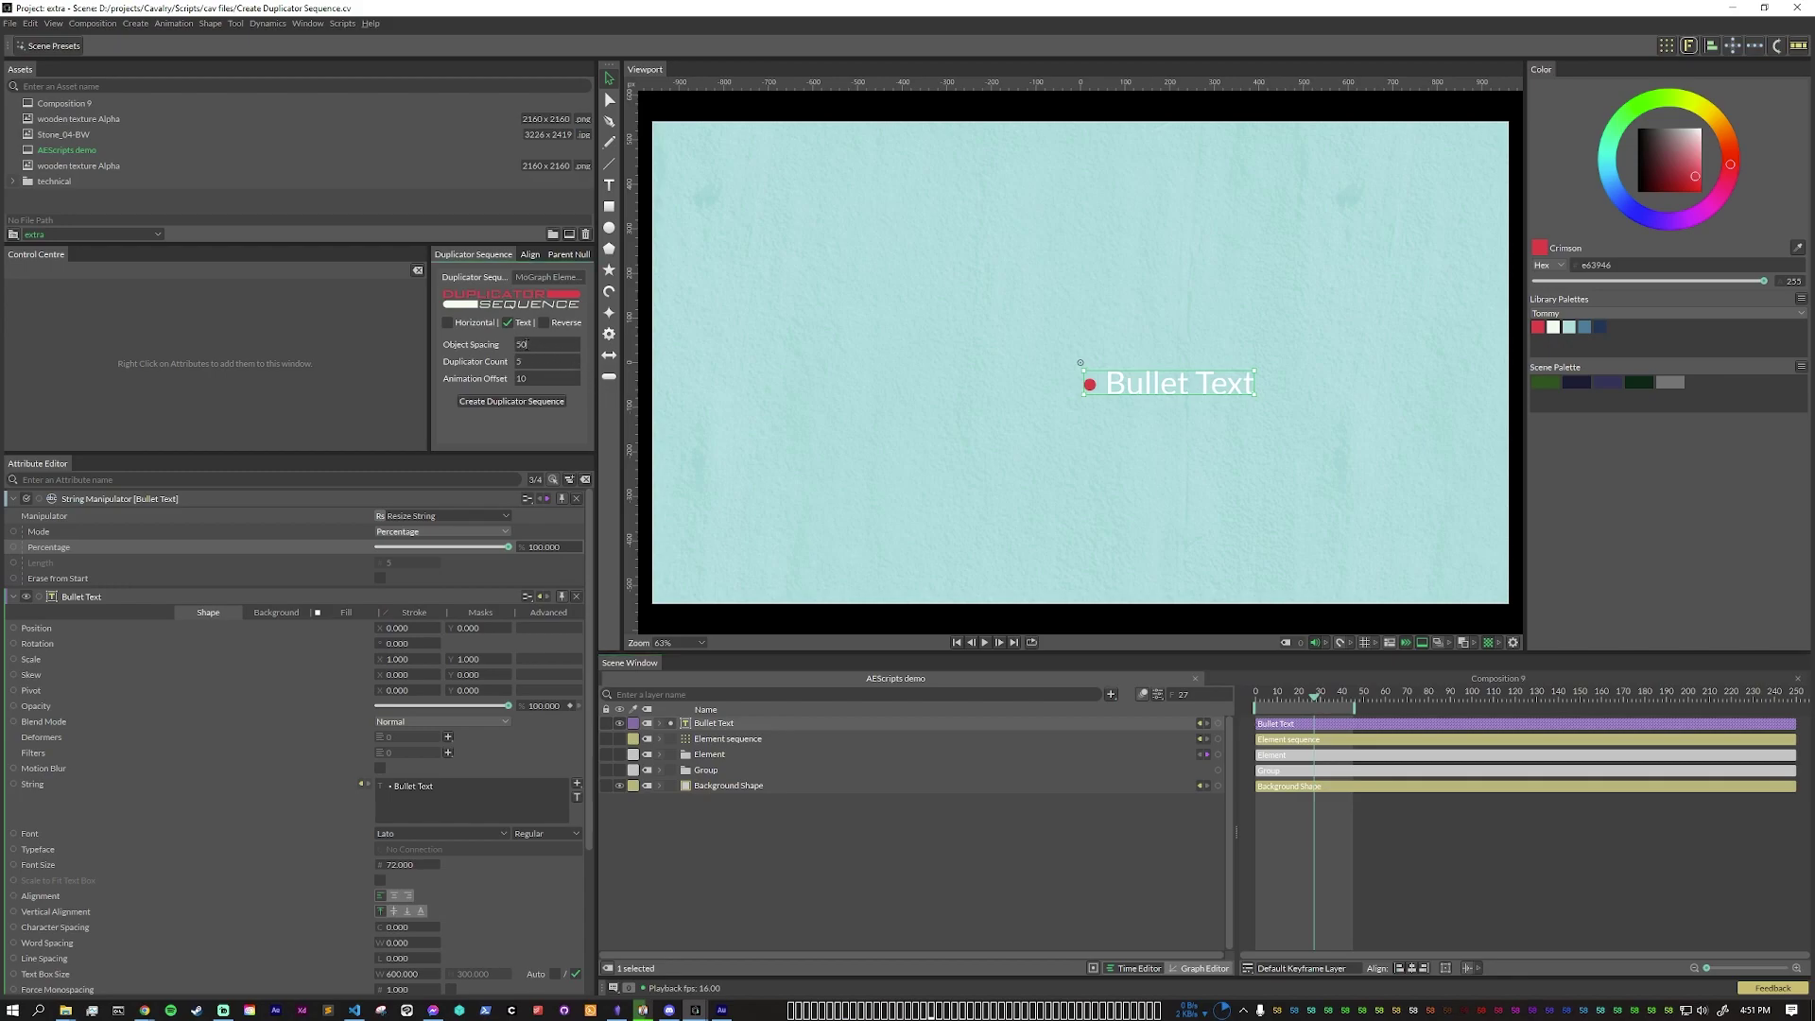
pyautogui.doubleClick(522, 379)
pyautogui.write('25')
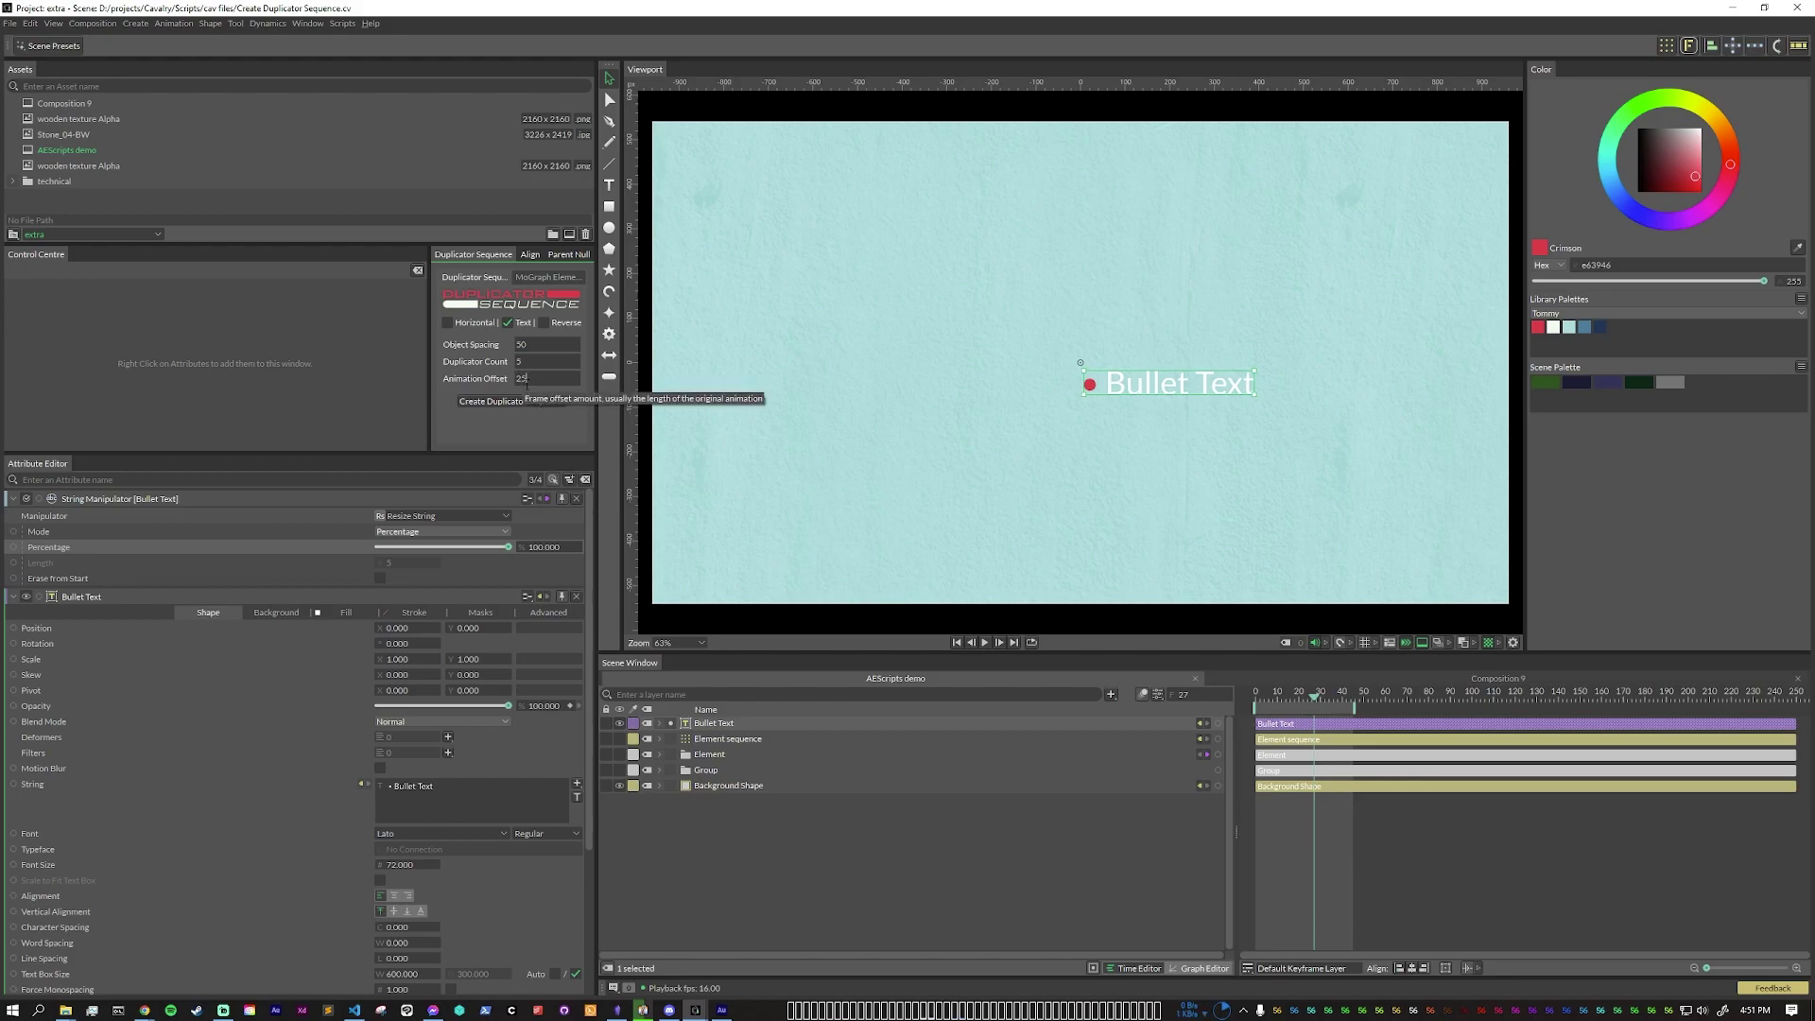
pyautogui.press('Return')
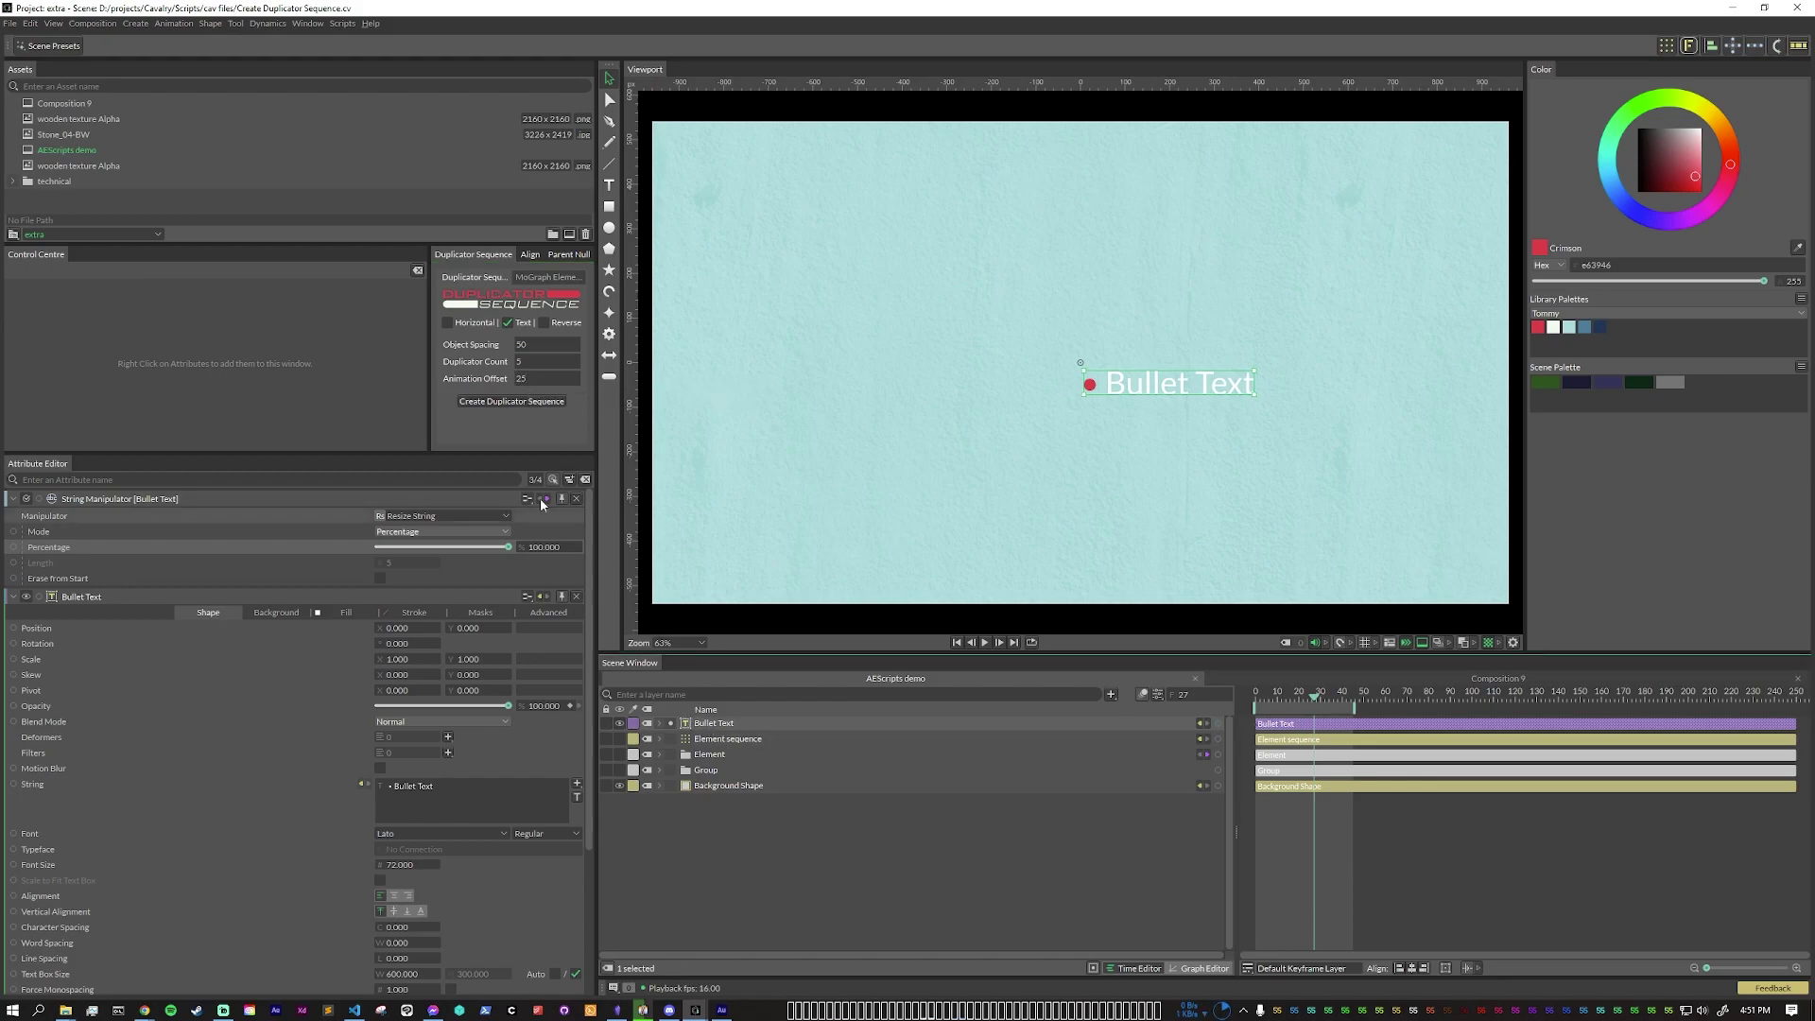
pyautogui.click(529, 403)
pyautogui.click(985, 643)
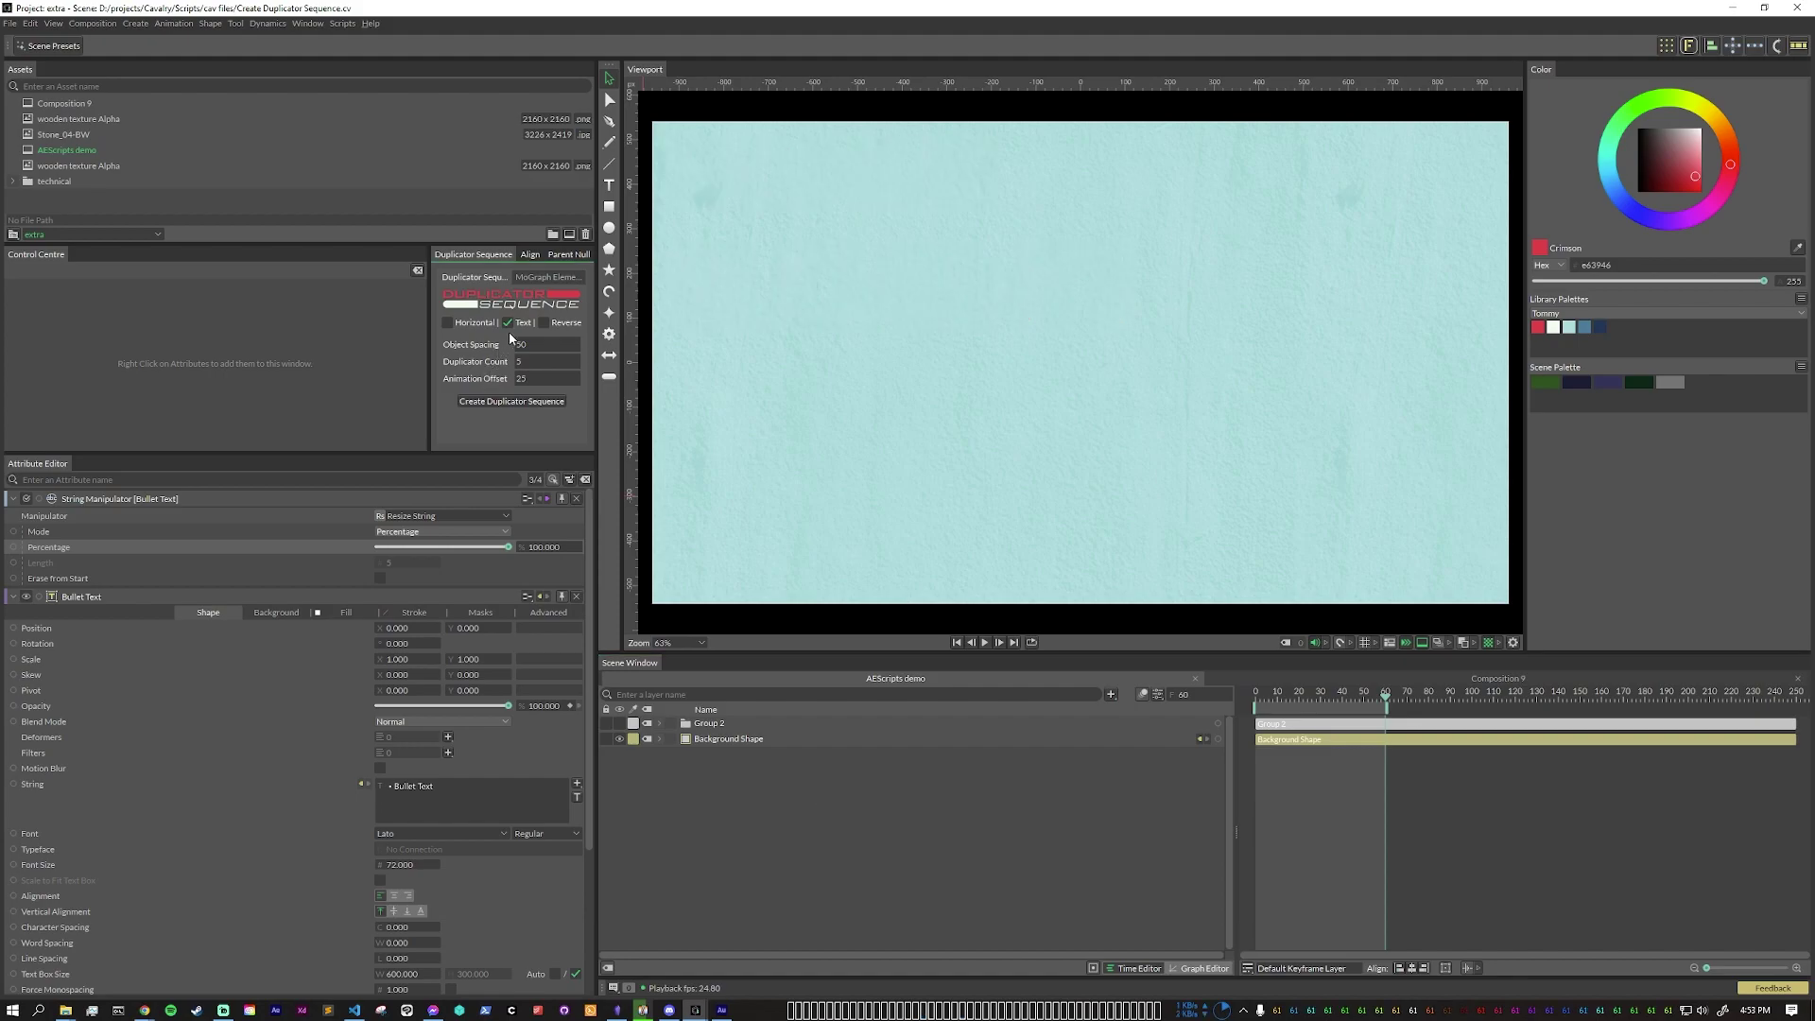
# Step: Switch OUTLINES ON in the MoGraph Elements panel
pyautogui.click(542, 279)
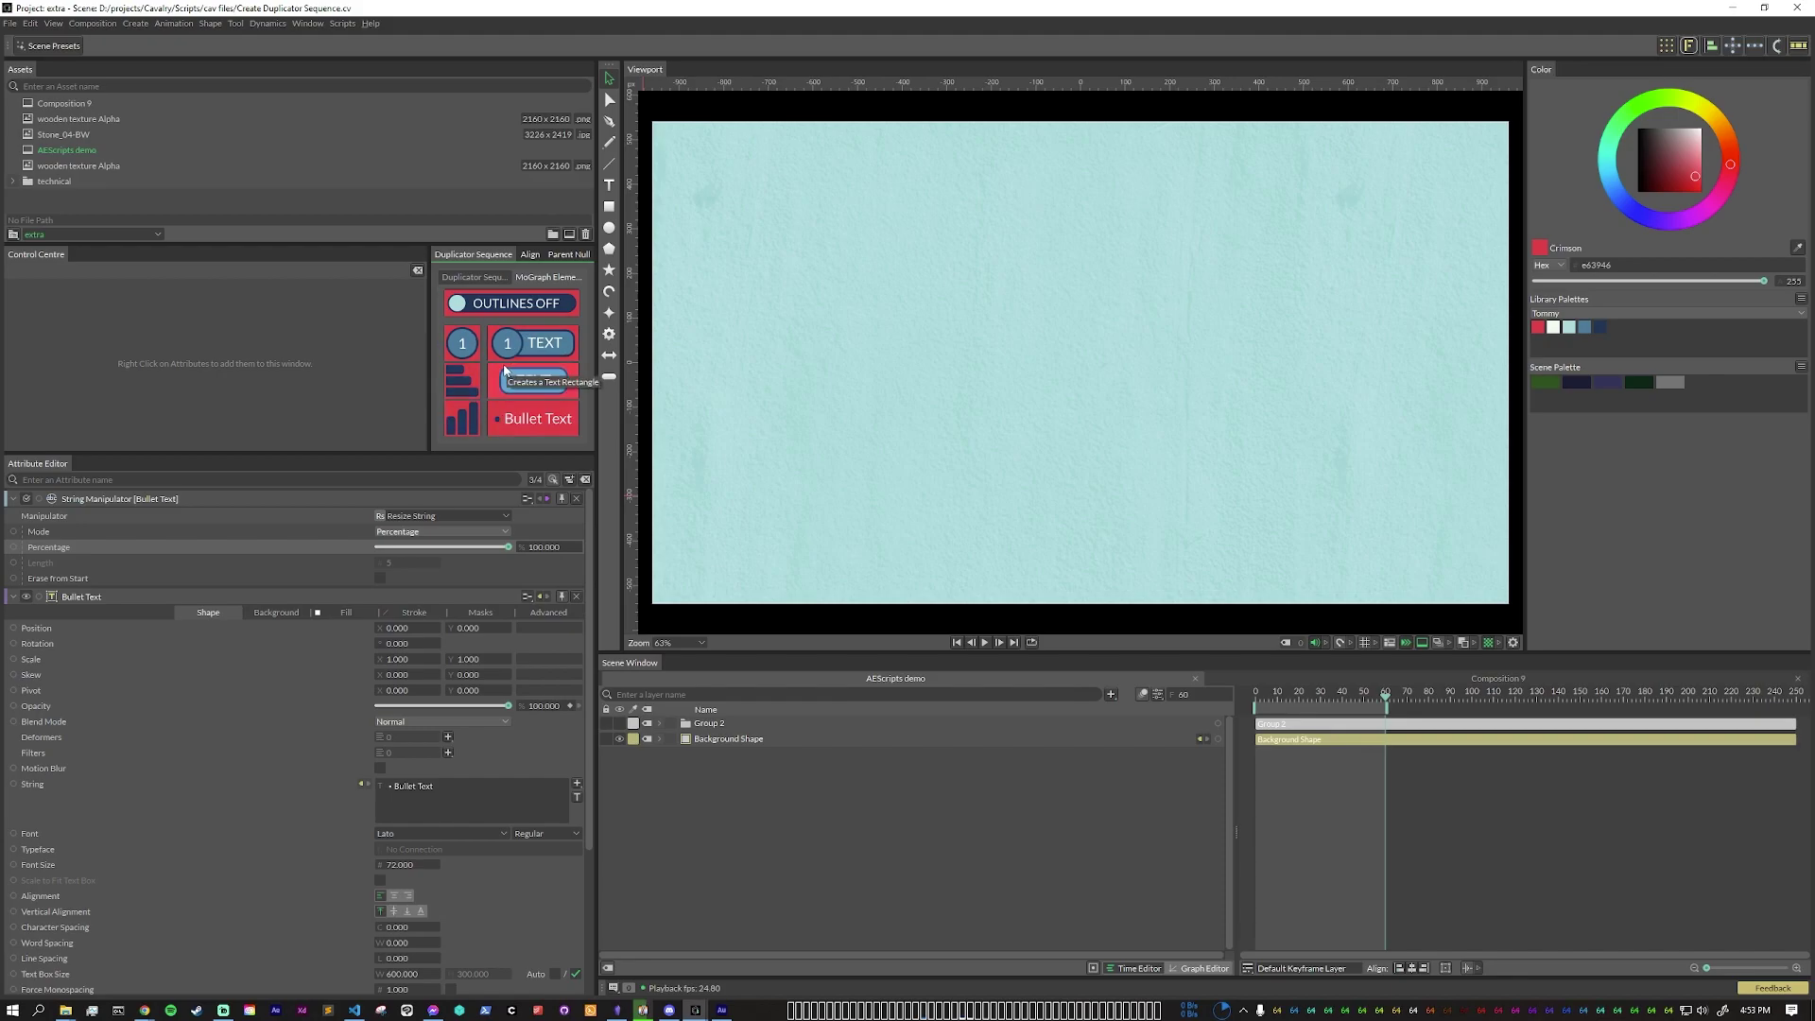
pyautogui.click(487, 305)
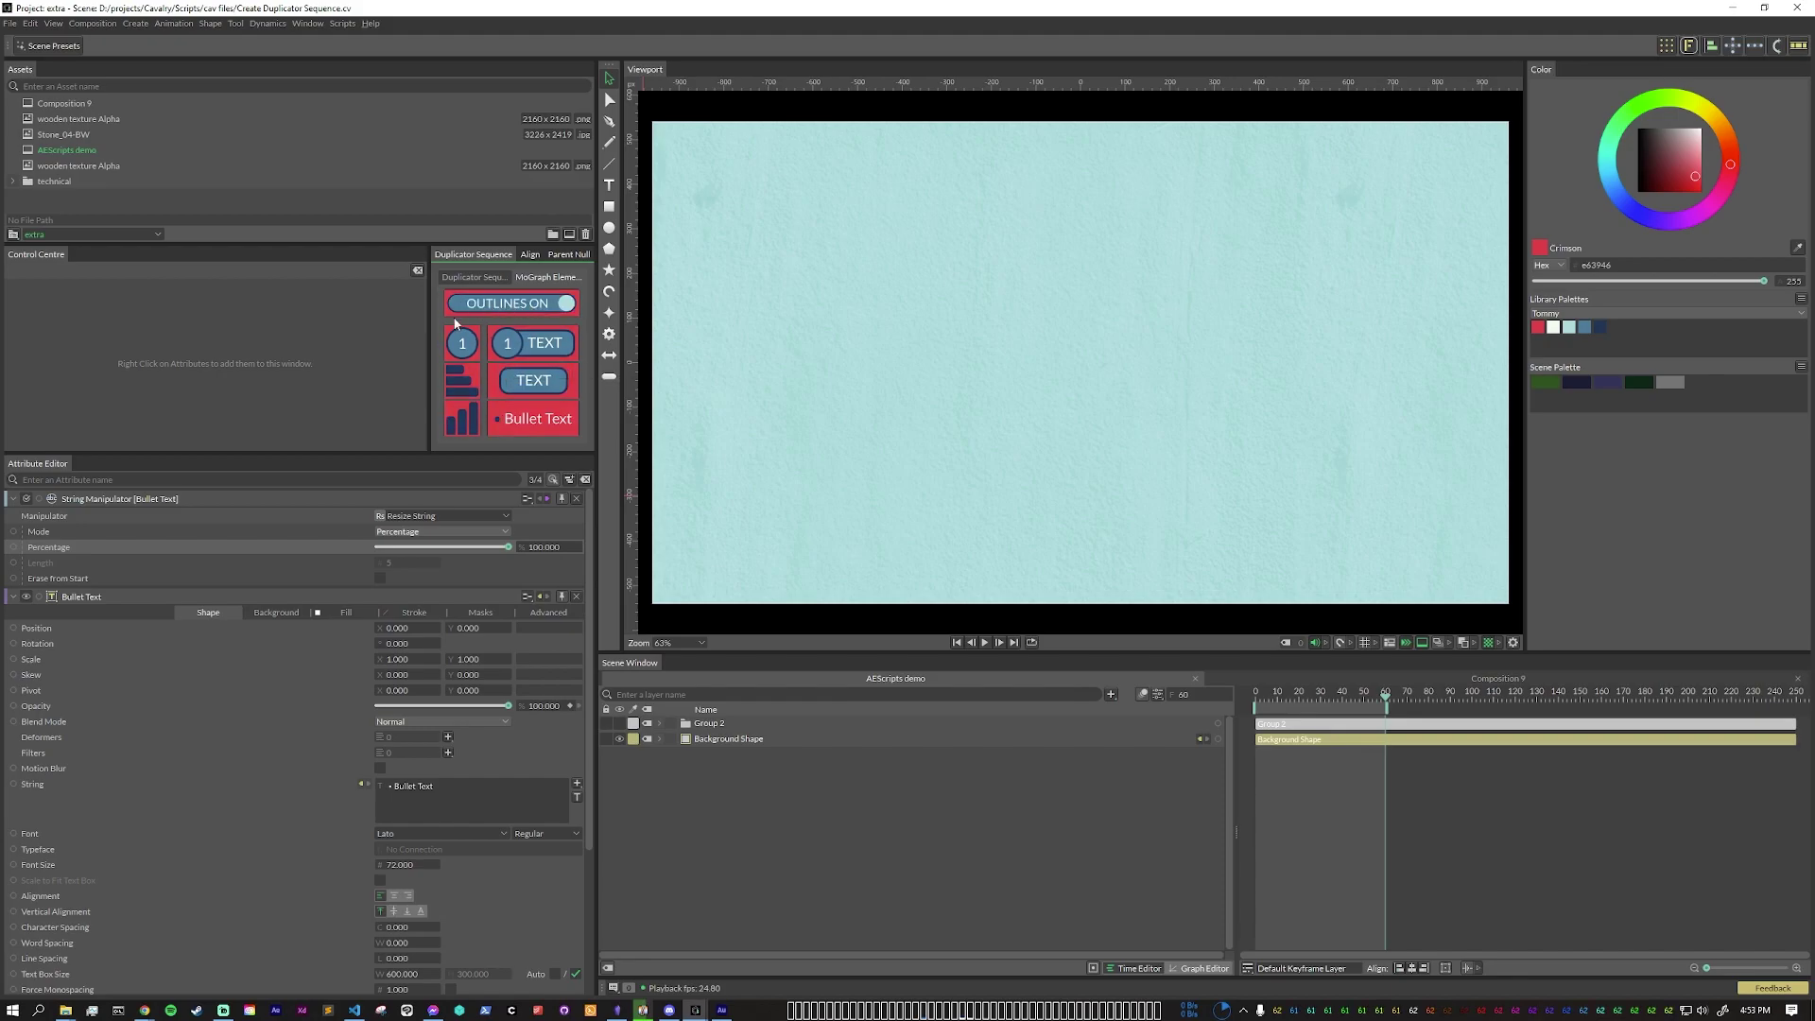
# Step: Add a Number Pop circle badge and preview its pop-in animation from the start
pyautogui.click(465, 350)
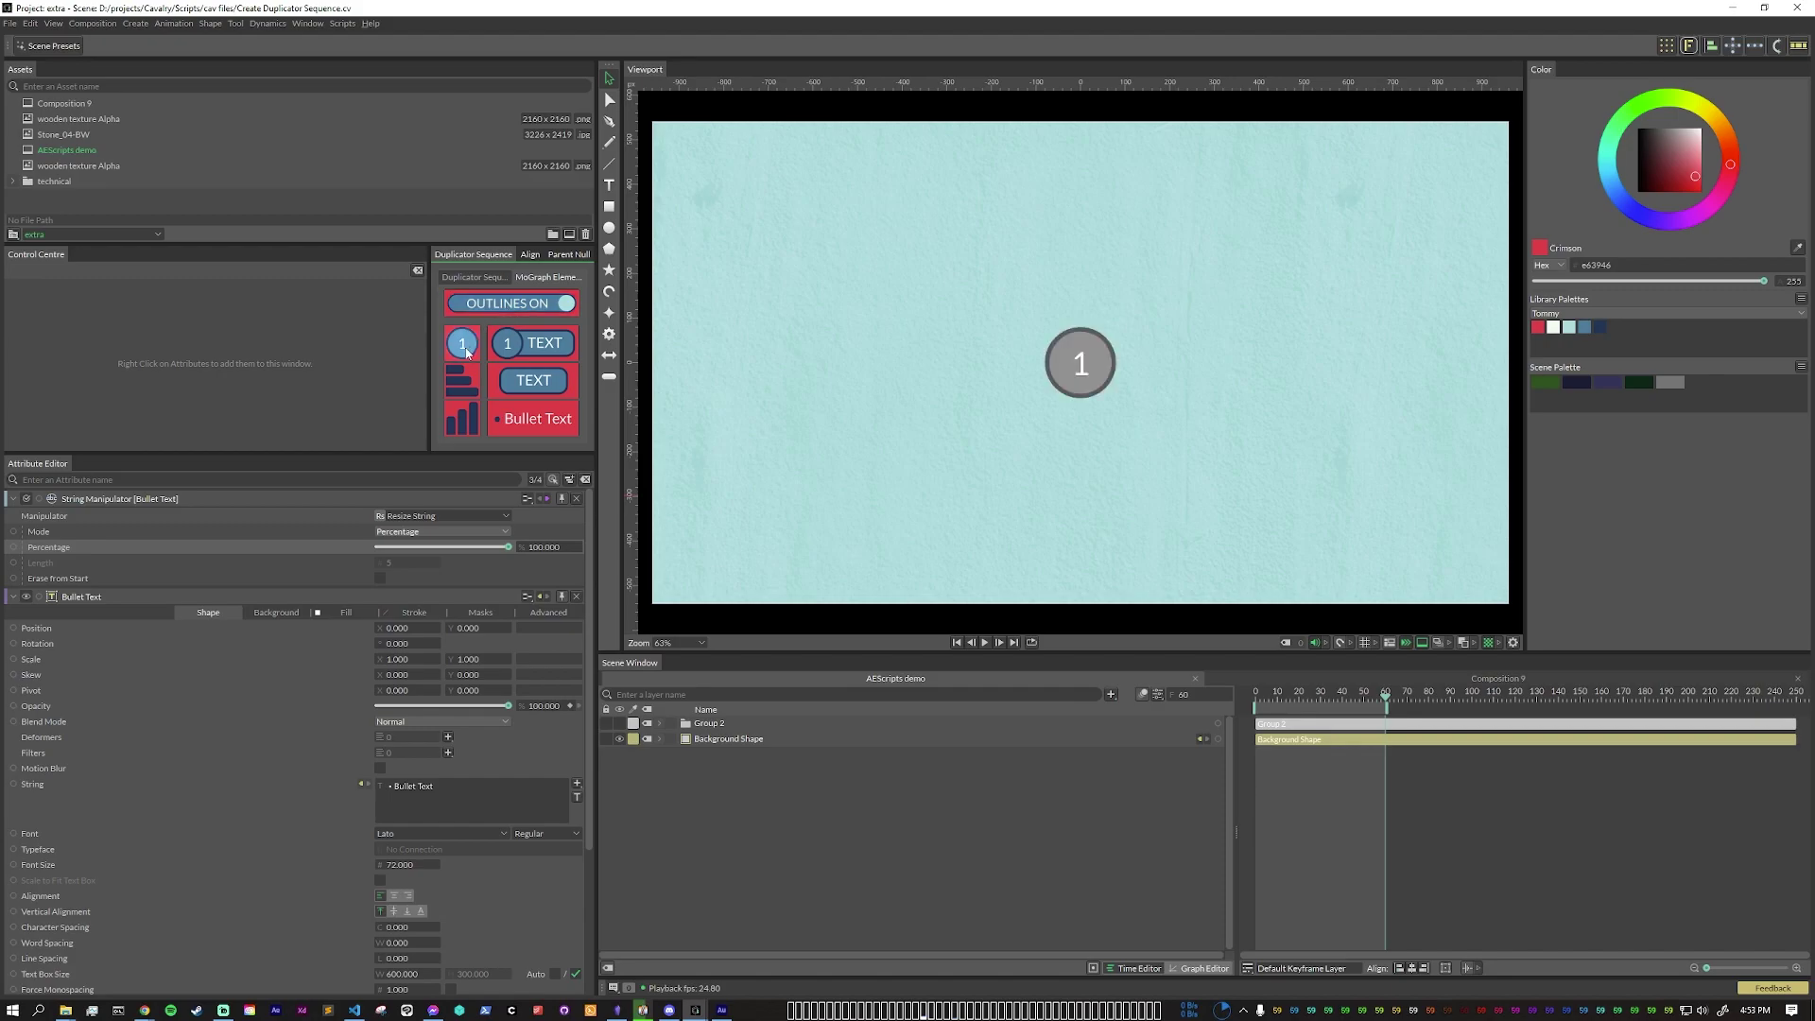
pyautogui.click(1259, 695)
pyautogui.moveTo(1267, 692)
pyautogui.mouseDown()
pyautogui.moveTo(1313, 696)
pyautogui.moveTo(1246, 715)
pyautogui.mouseUp()
pyautogui.press('space')
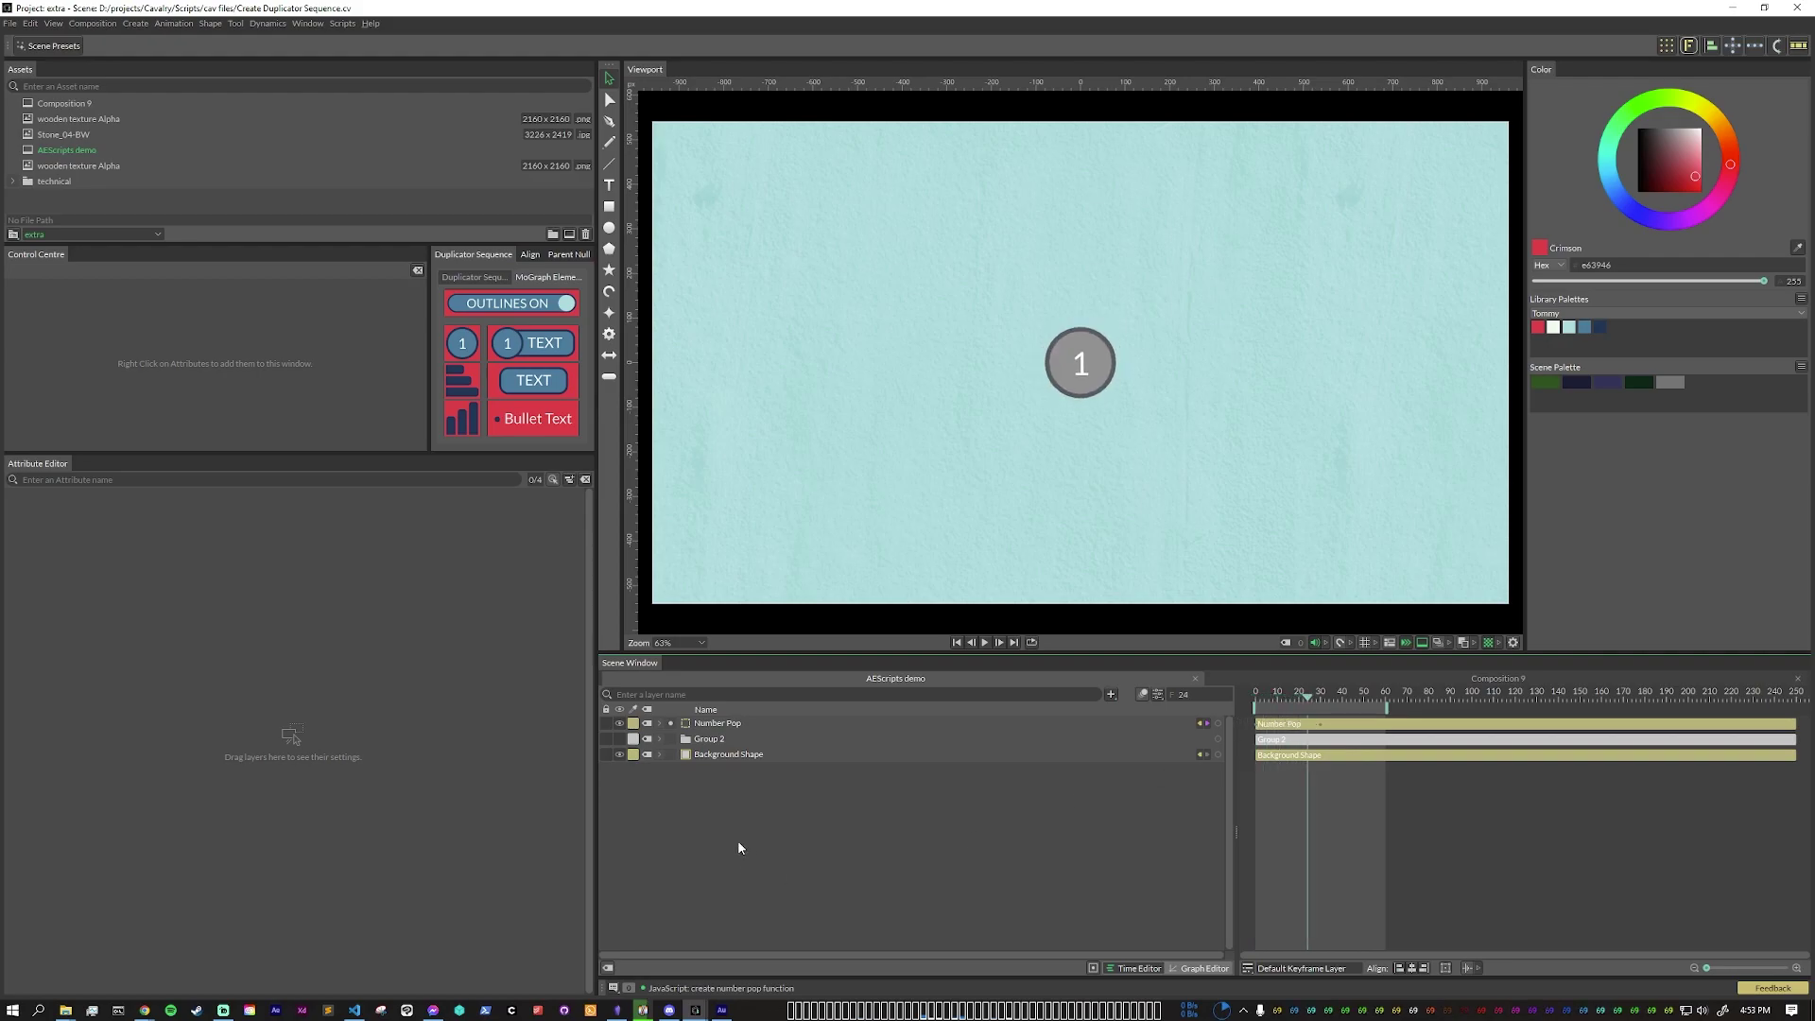
# Step: Check the badge's three-entry Base Circle Strings, Base Outline Colors and Base Circle Colors lists
pyautogui.click(660, 724)
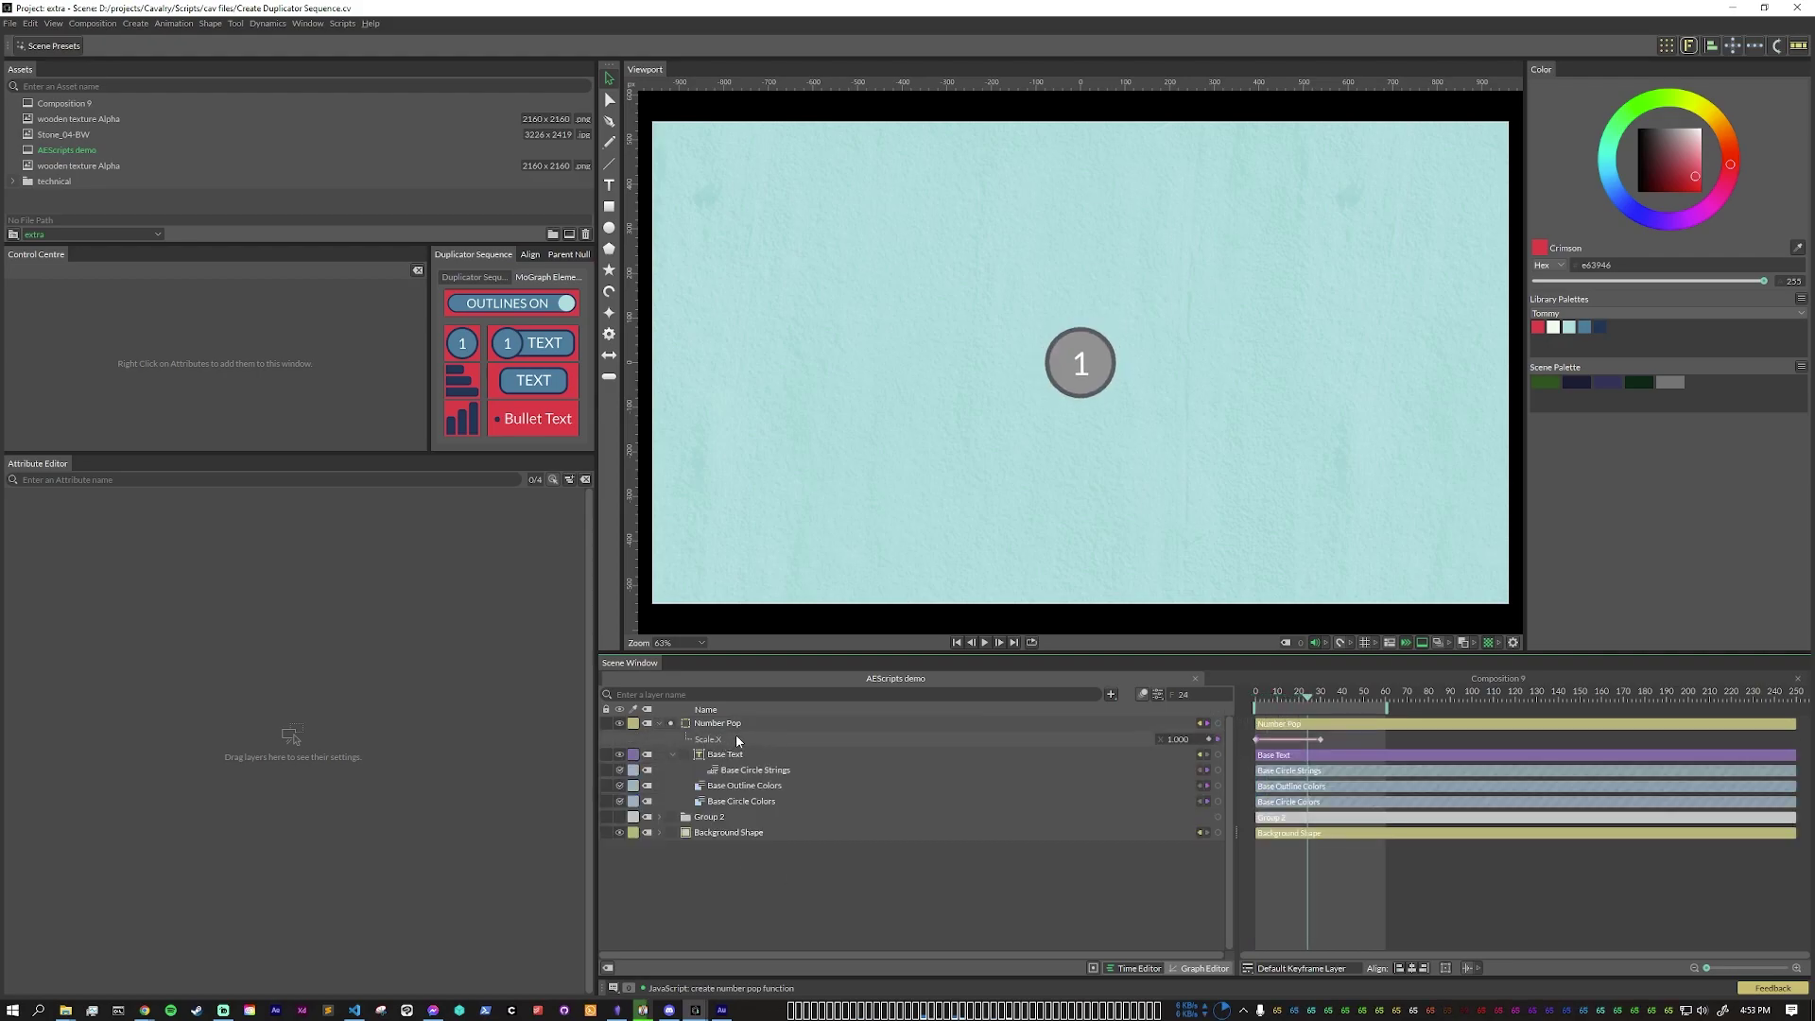
pyautogui.moveTo(752, 769); pyautogui.dragTo(402, 575)
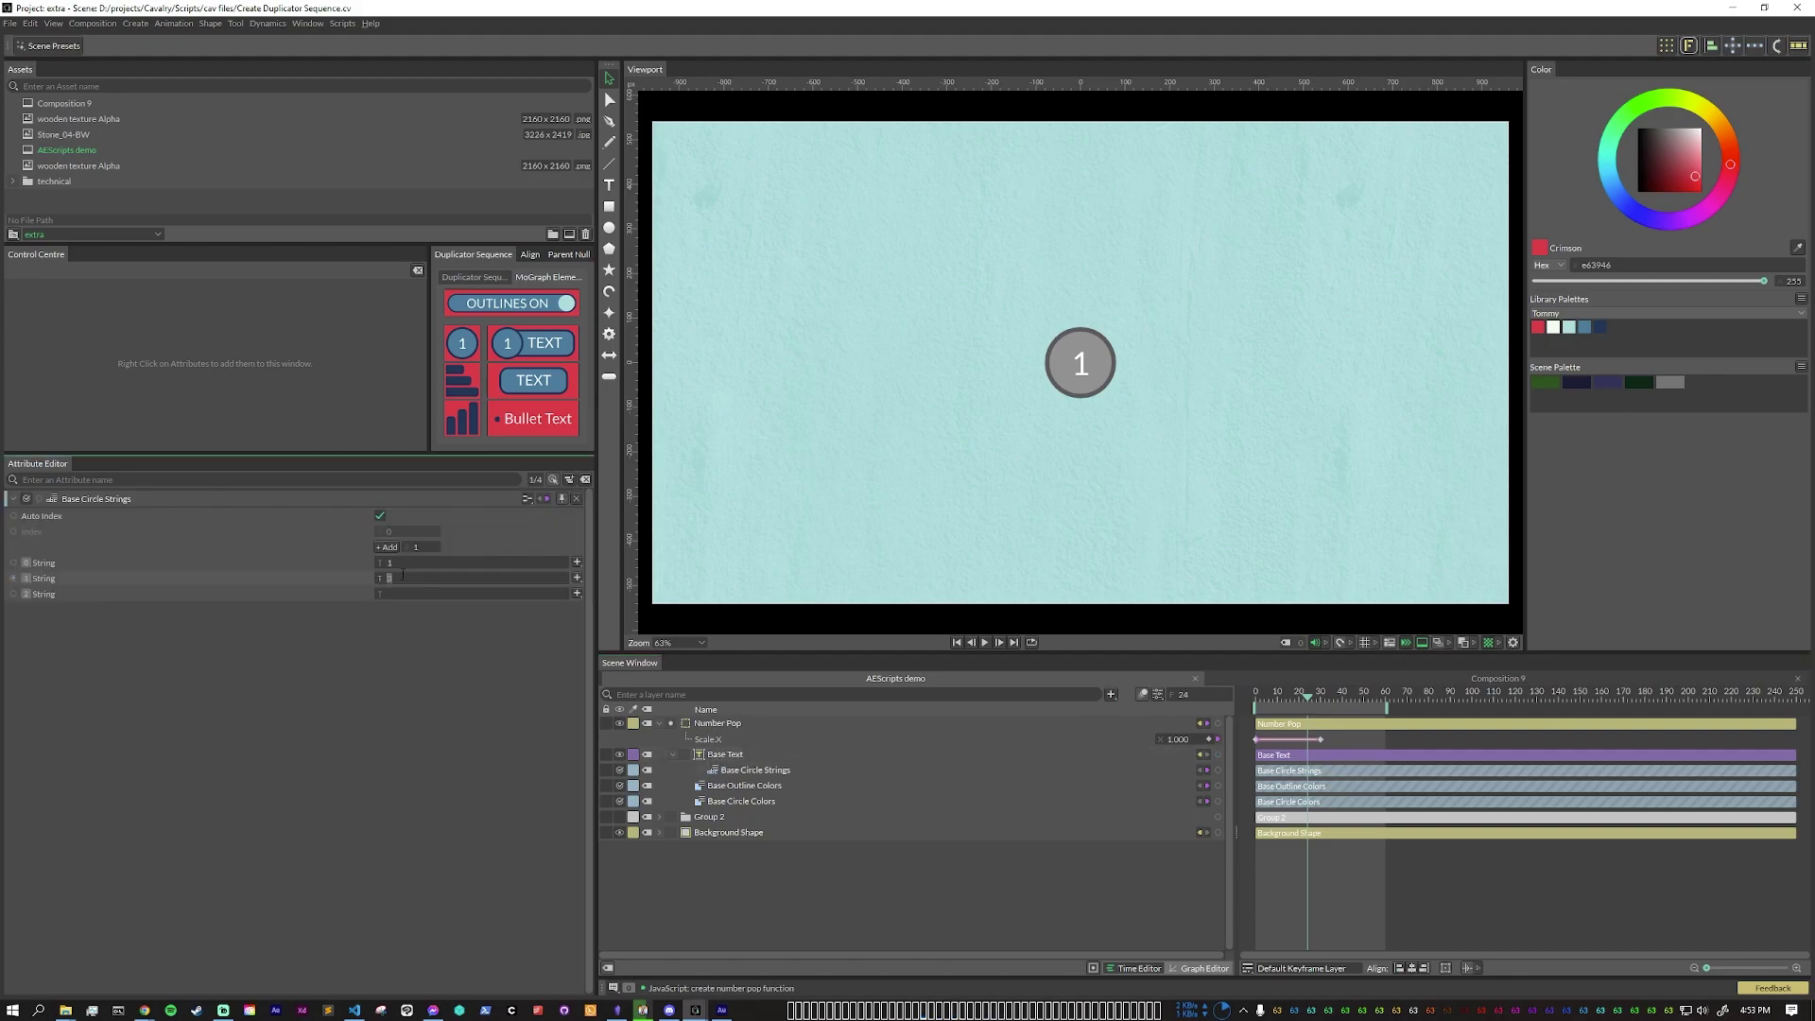
pyautogui.click(747, 787)
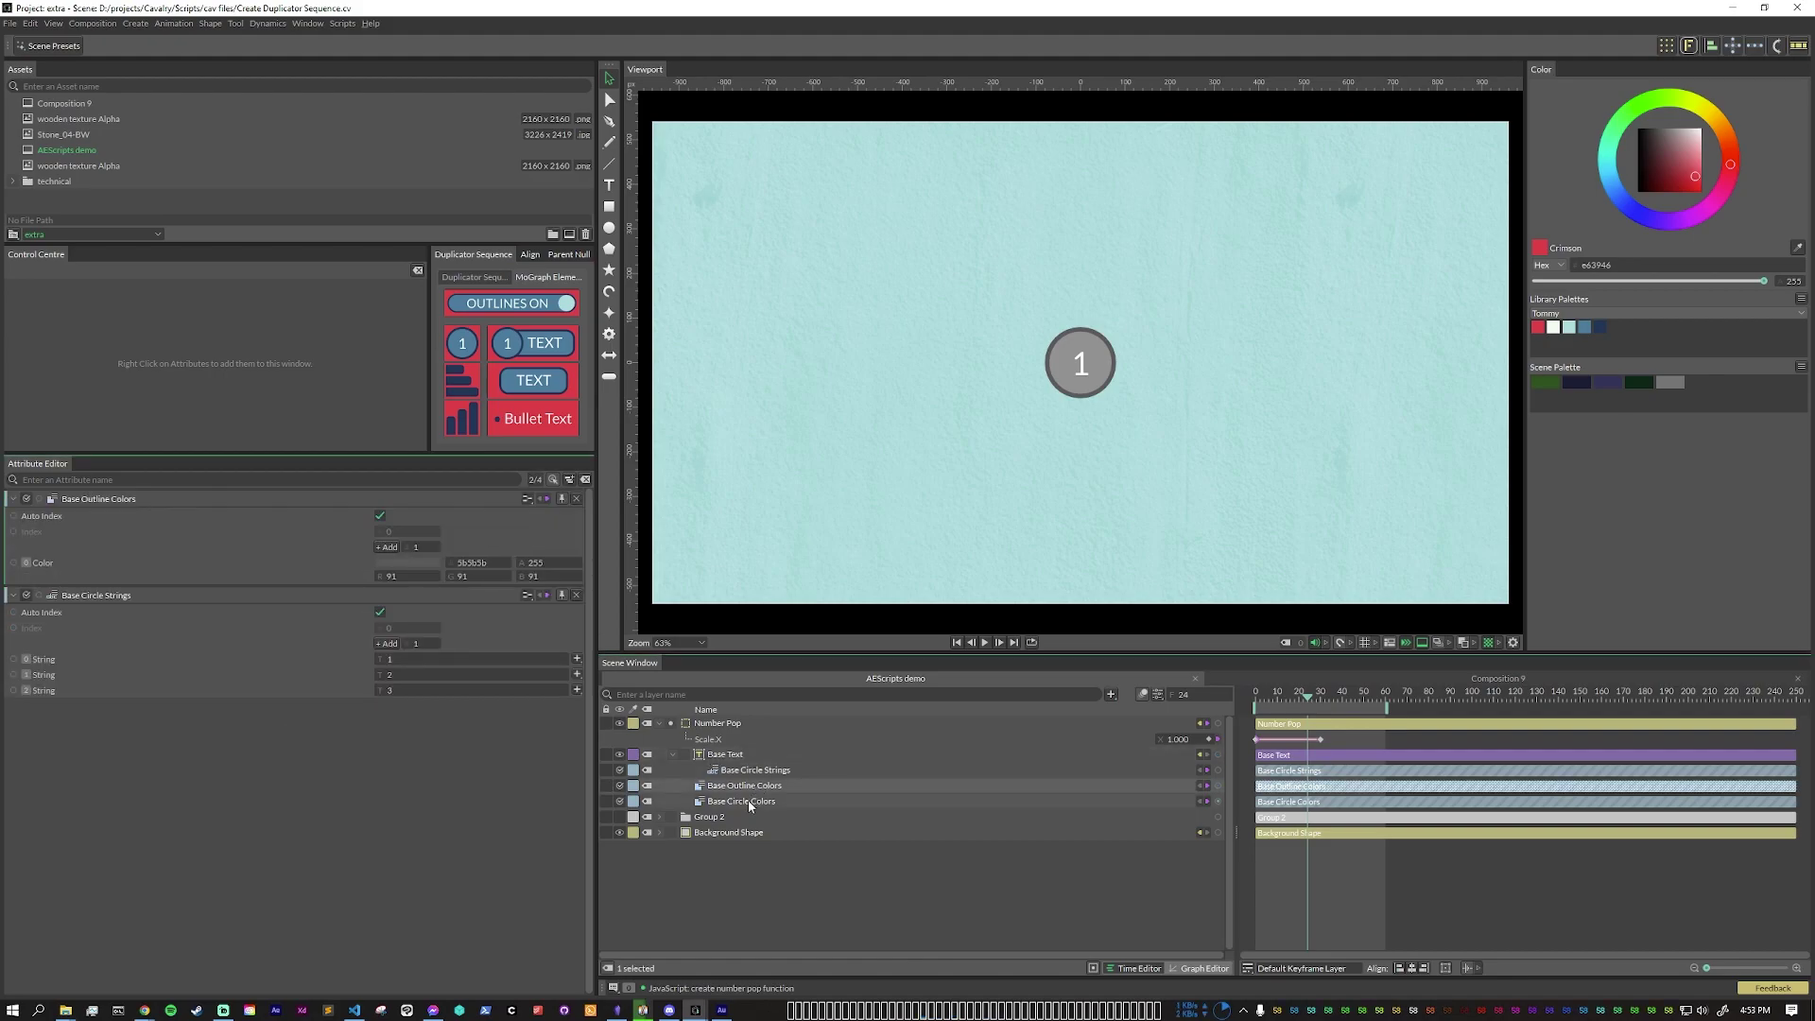
pyautogui.click(748, 803)
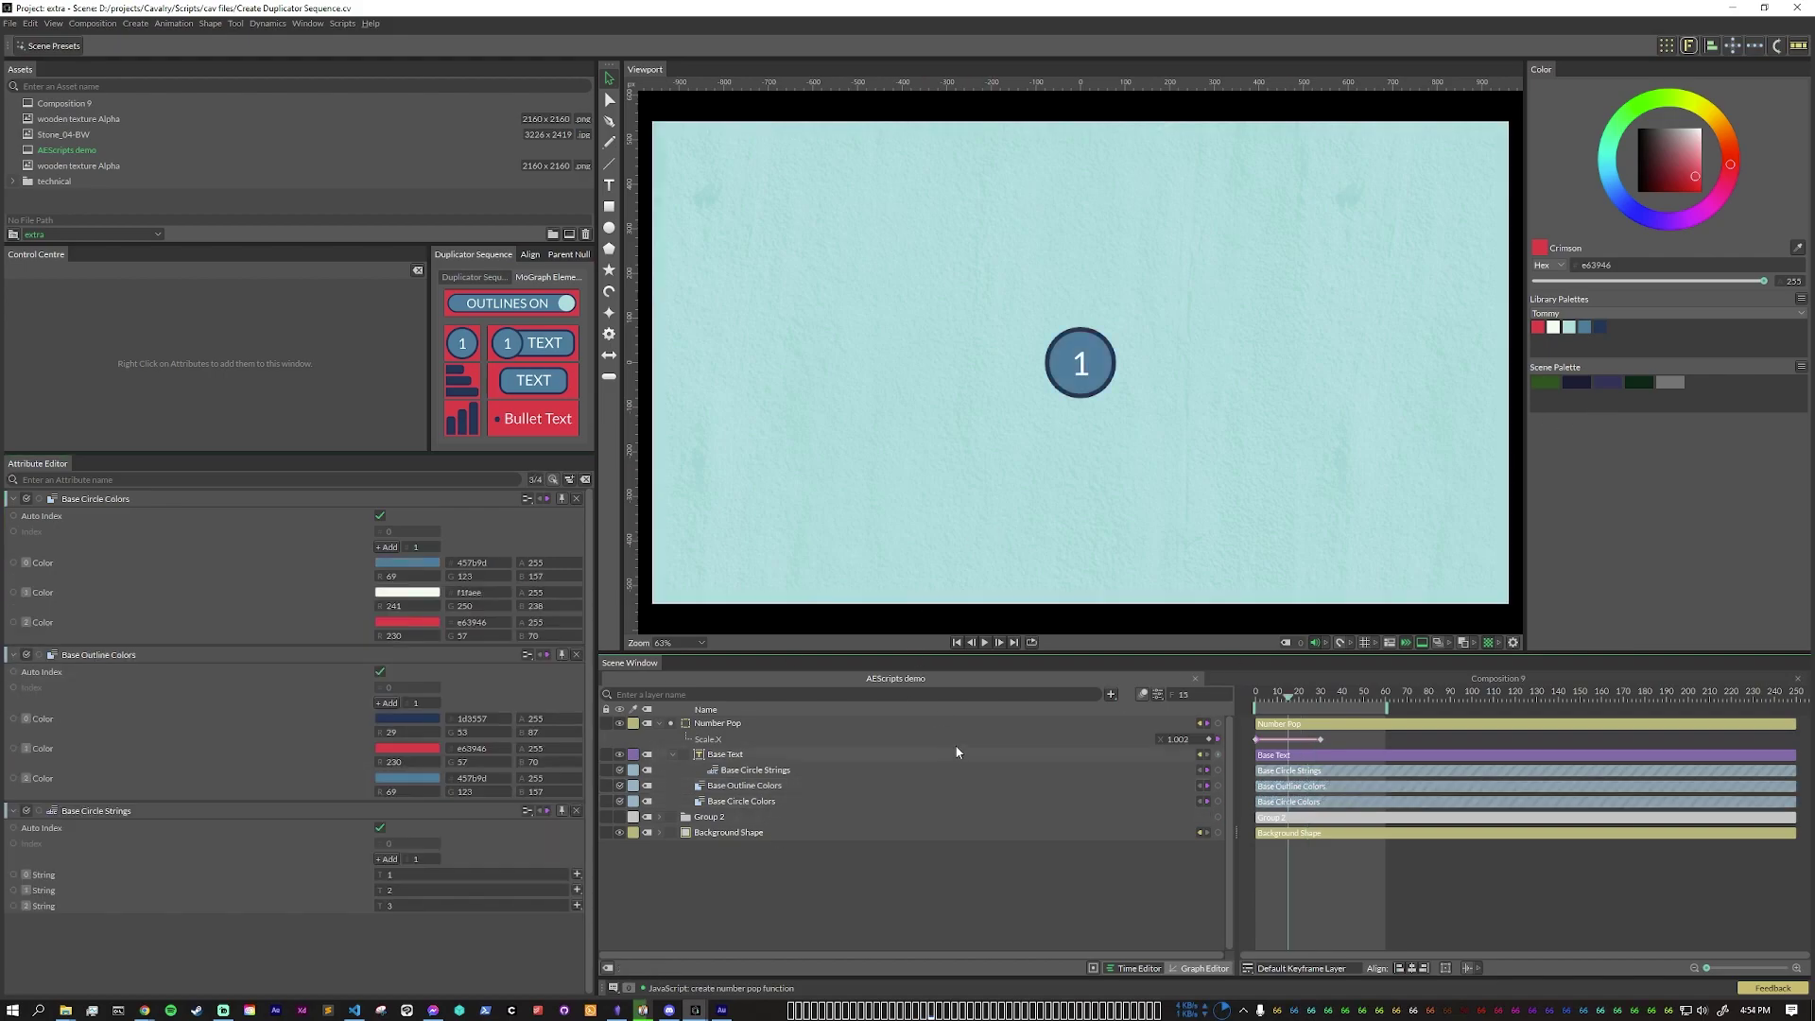
pyautogui.click(487, 280)
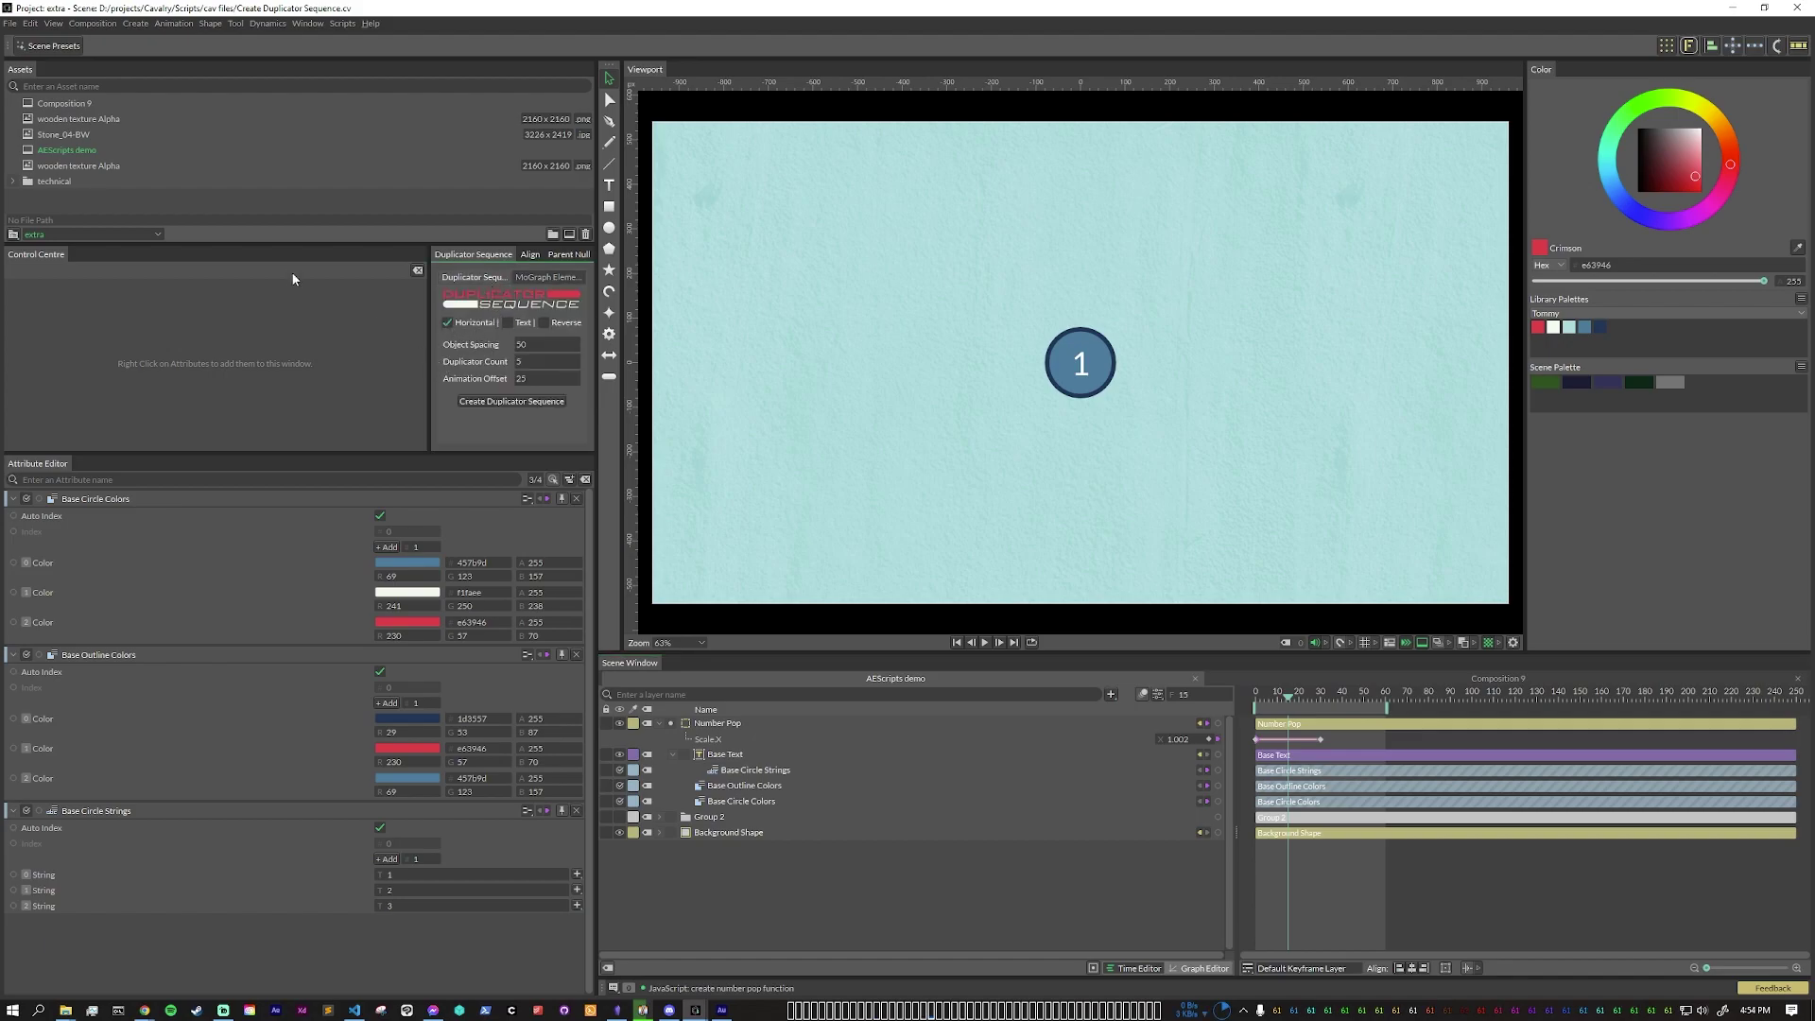
# Step: Duplicate the Number Pop badge into 3 circles offset 12 frames, then play them
pyautogui.click(519, 363)
pyautogui.click(525, 380)
pyautogui.write('12')
pyautogui.click(716, 725)
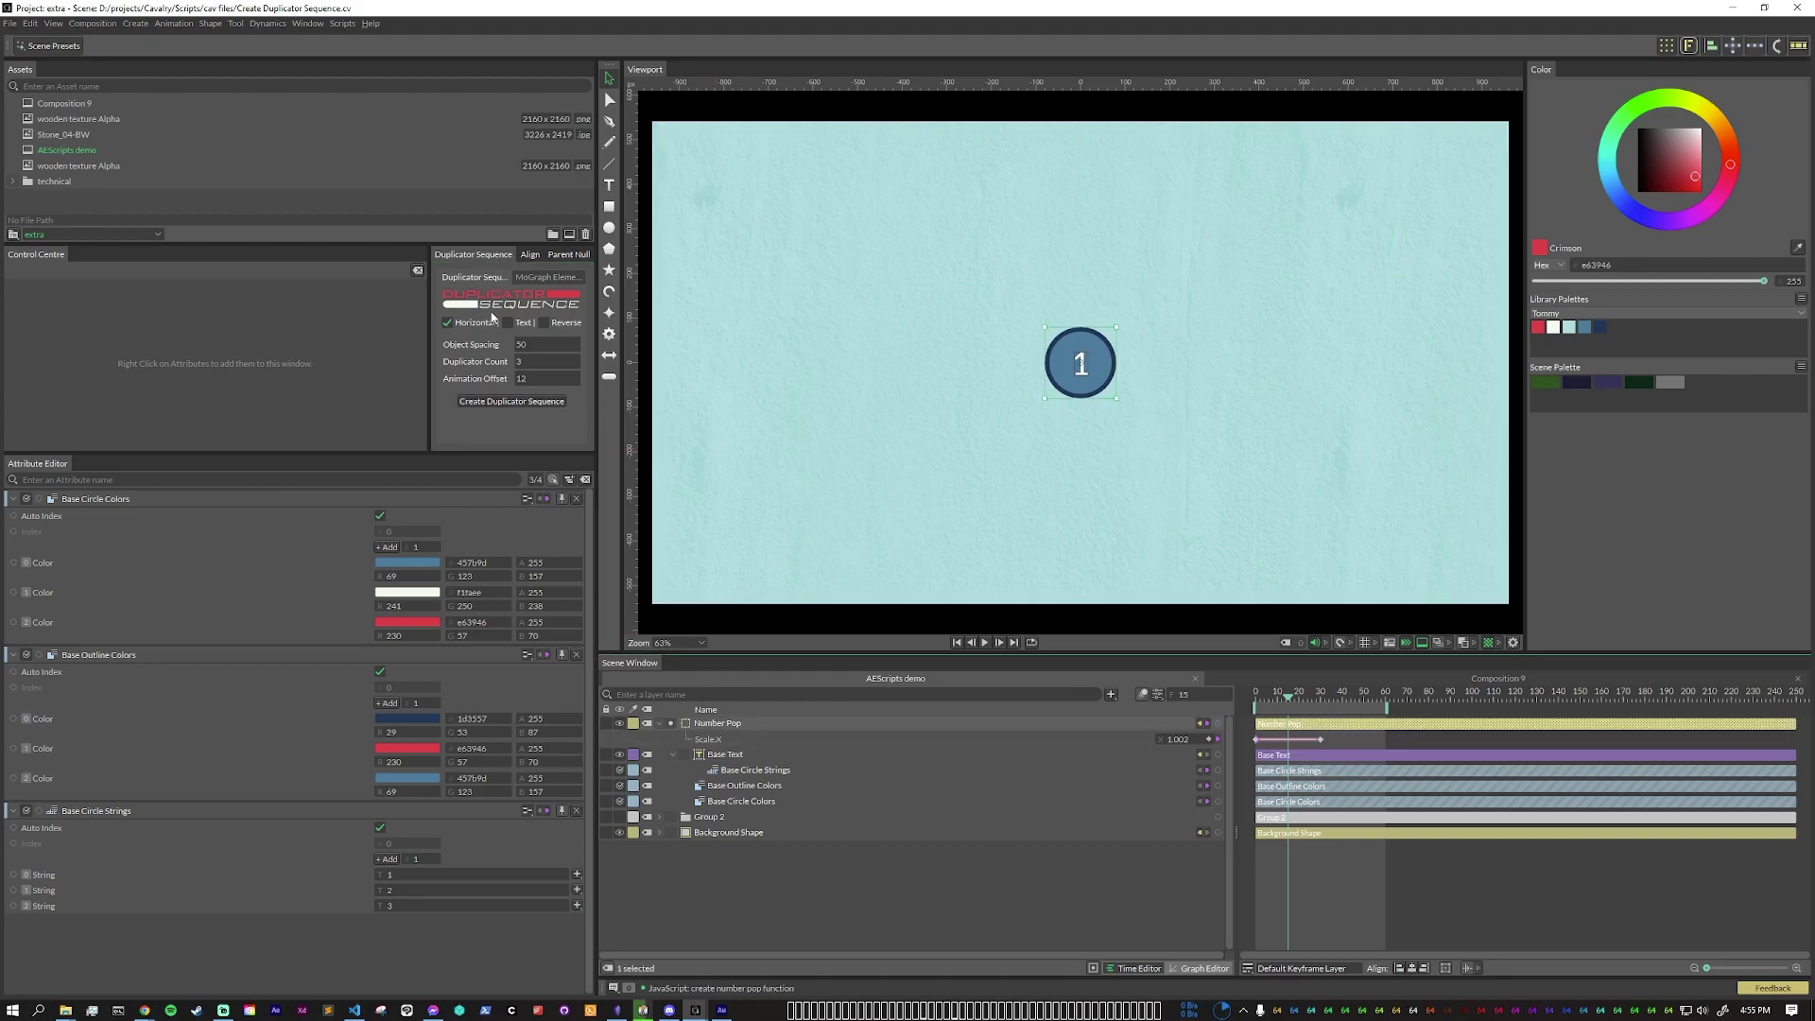
pyautogui.click(511, 402)
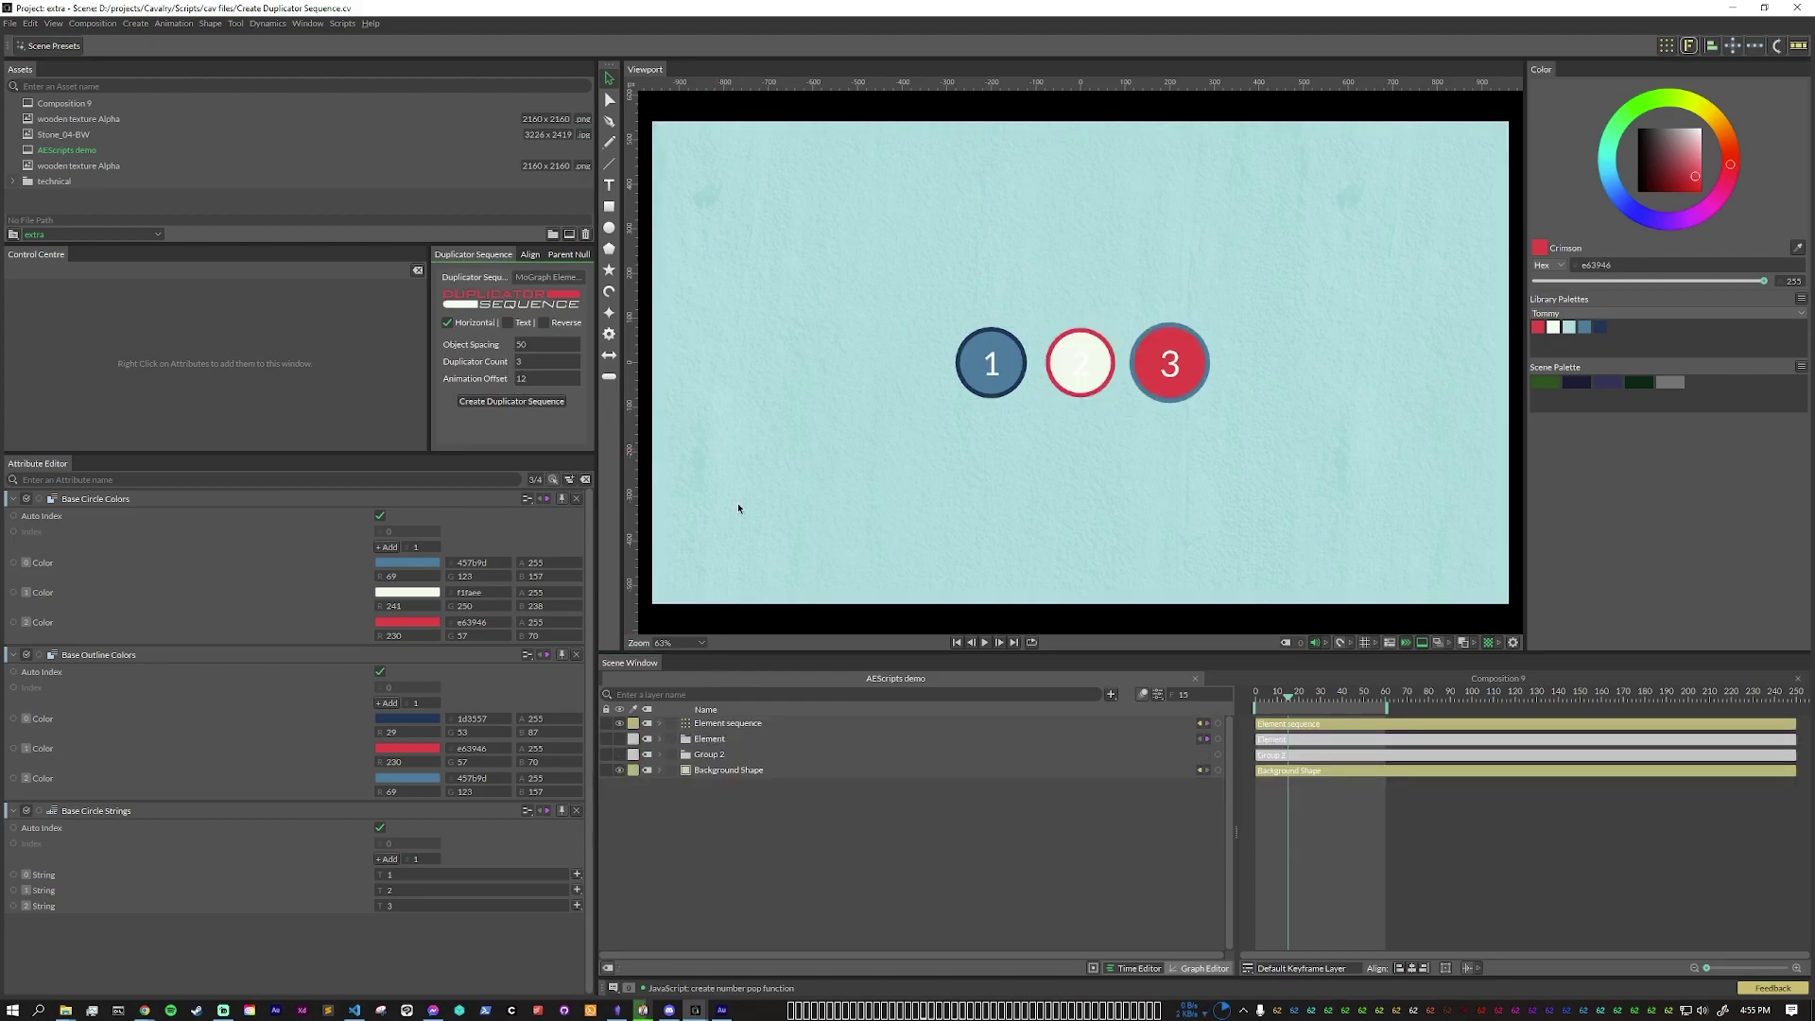
pyautogui.press('space')
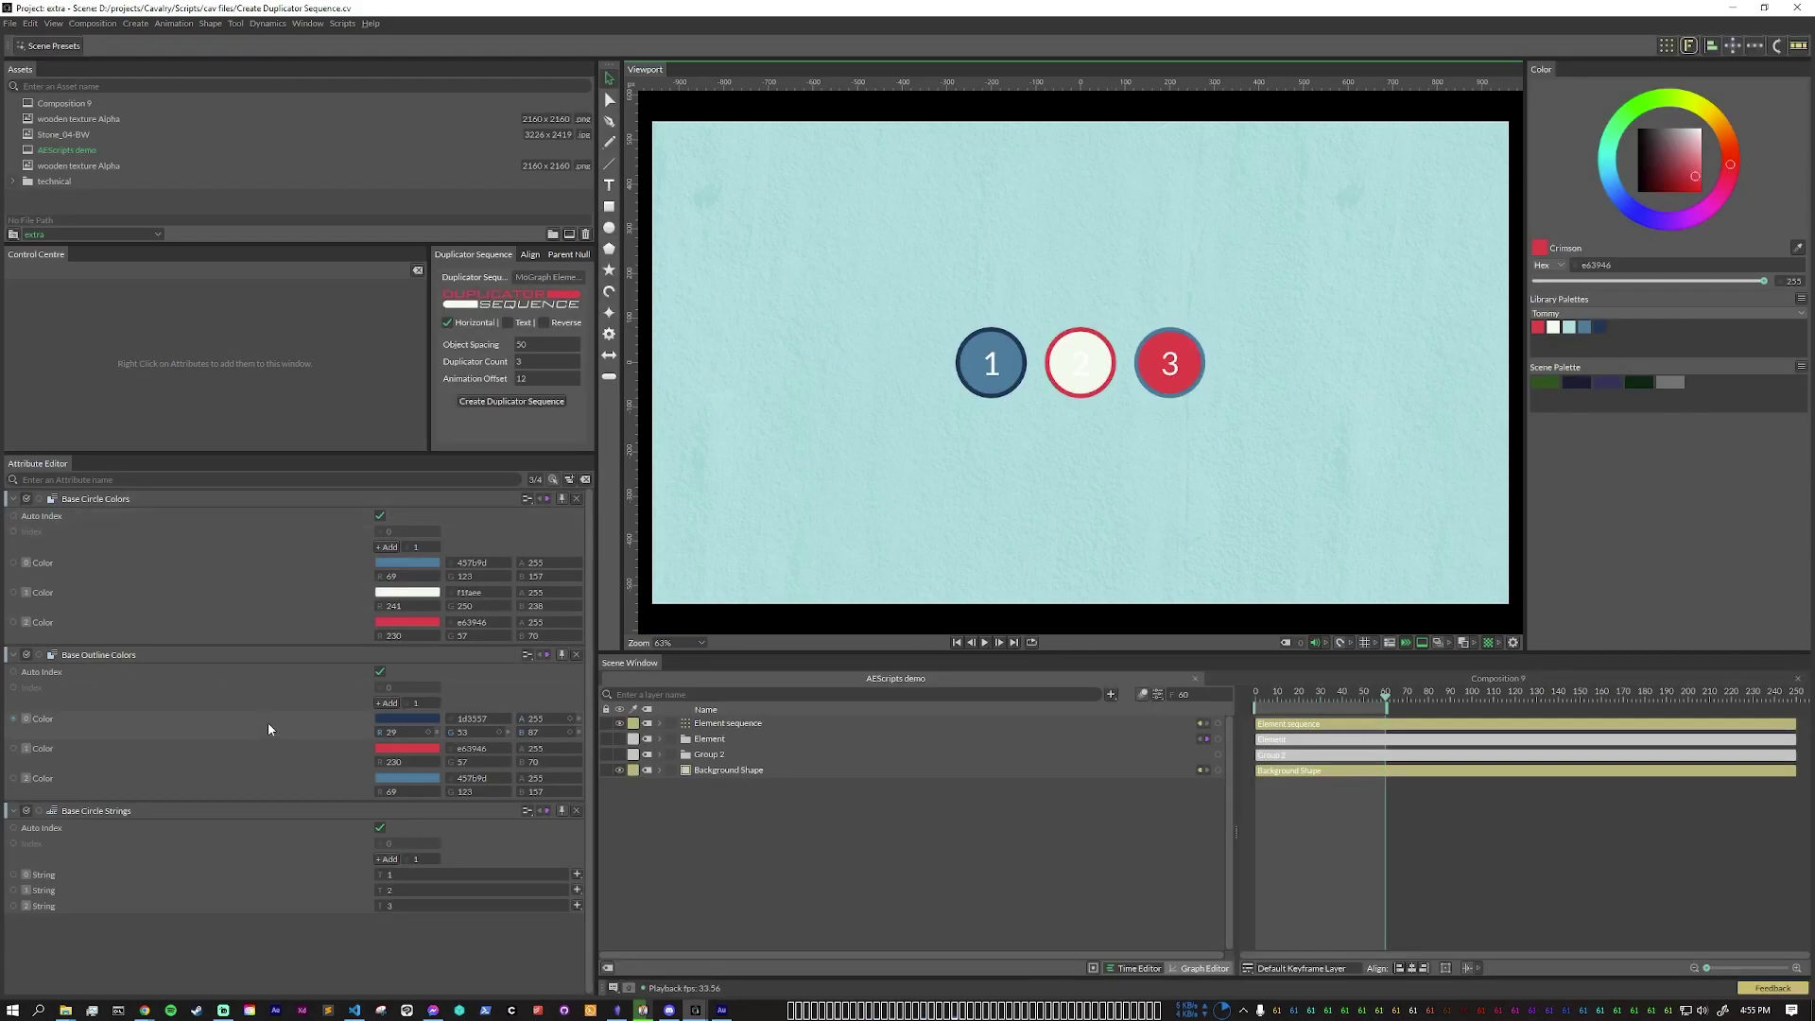
# Step: Give the second circle a dark navy (1d3557) fill in Base Circle Colors
pyautogui.moveTo(268, 610); pyautogui.dragTo(404, 598)
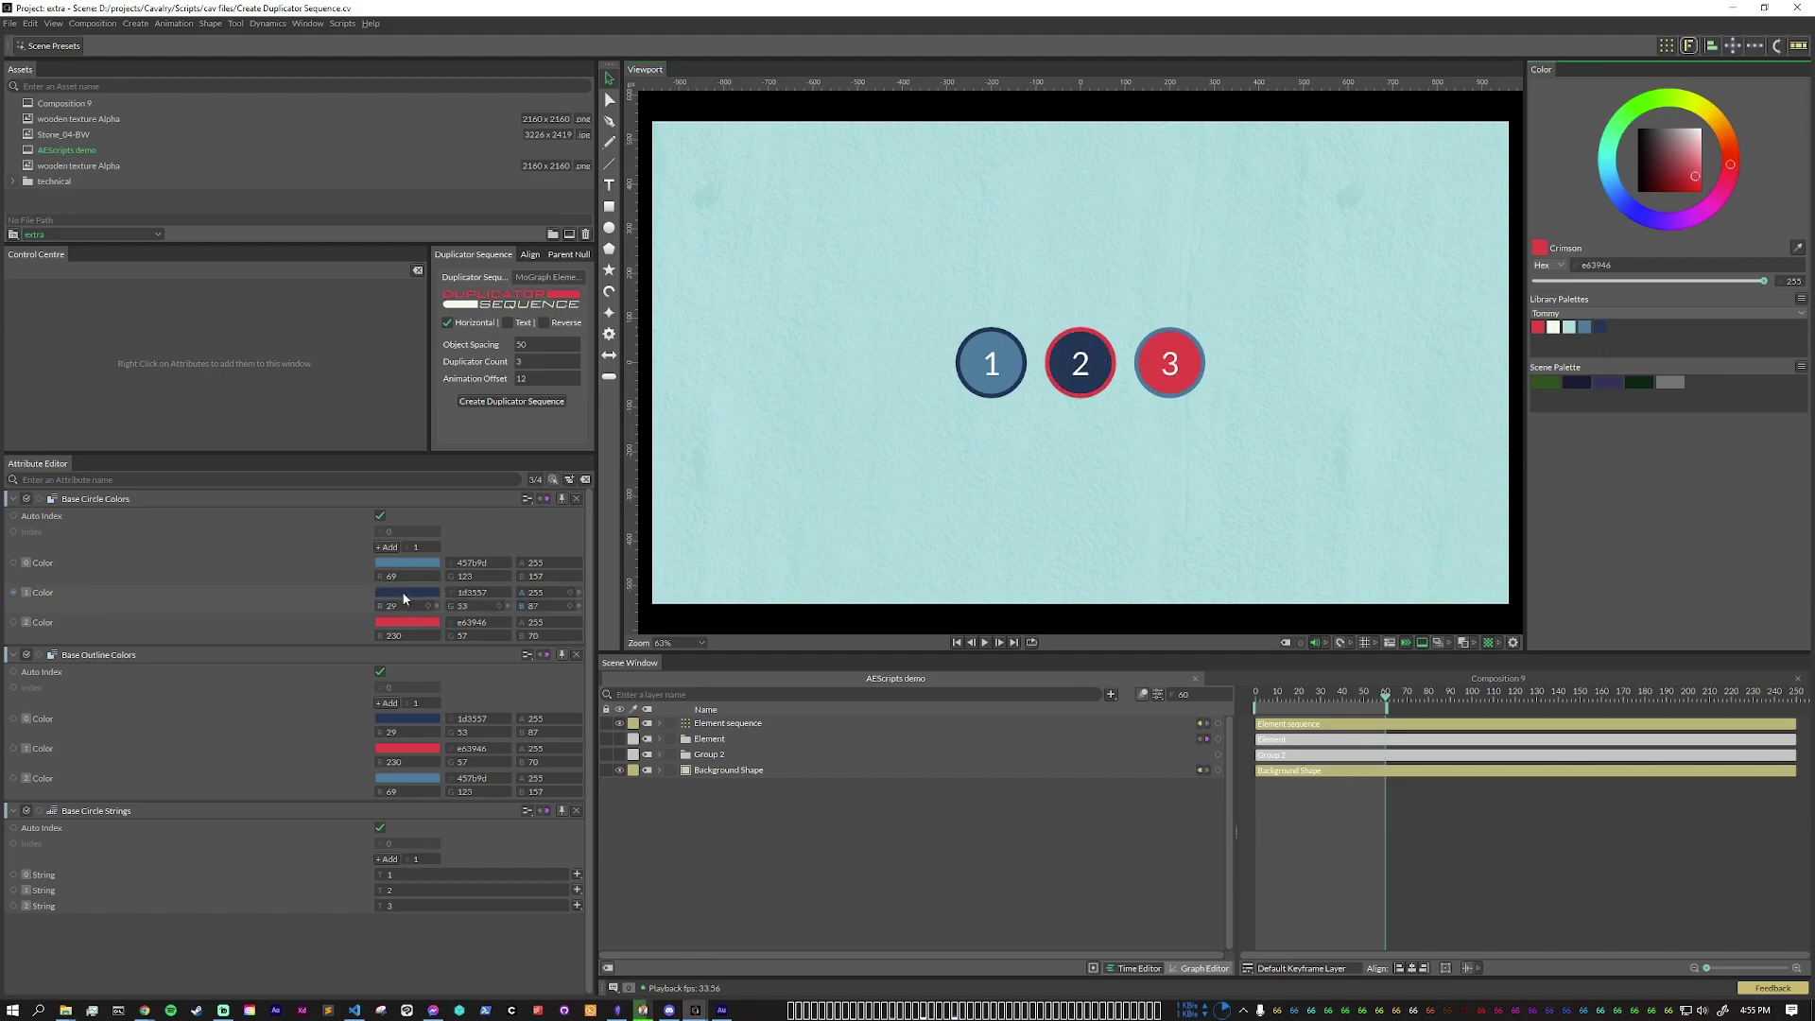